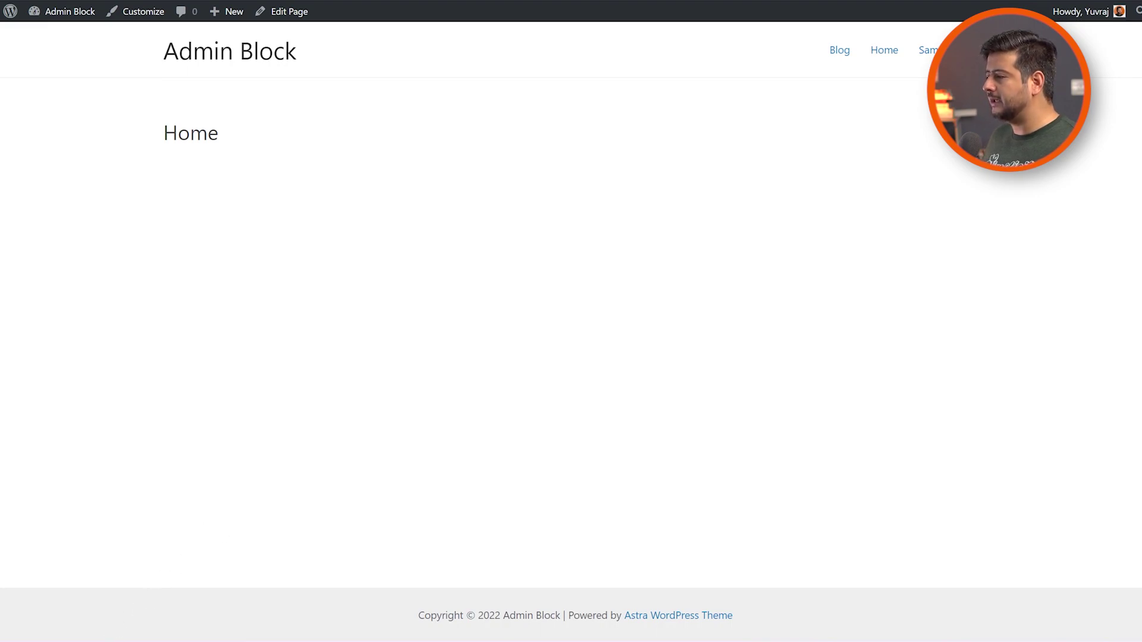
Step: Compare the site's front-end admin bar between the administrator's browser window and the second logged-in account's window
mouse_move(113, 638)
click(216, 599)
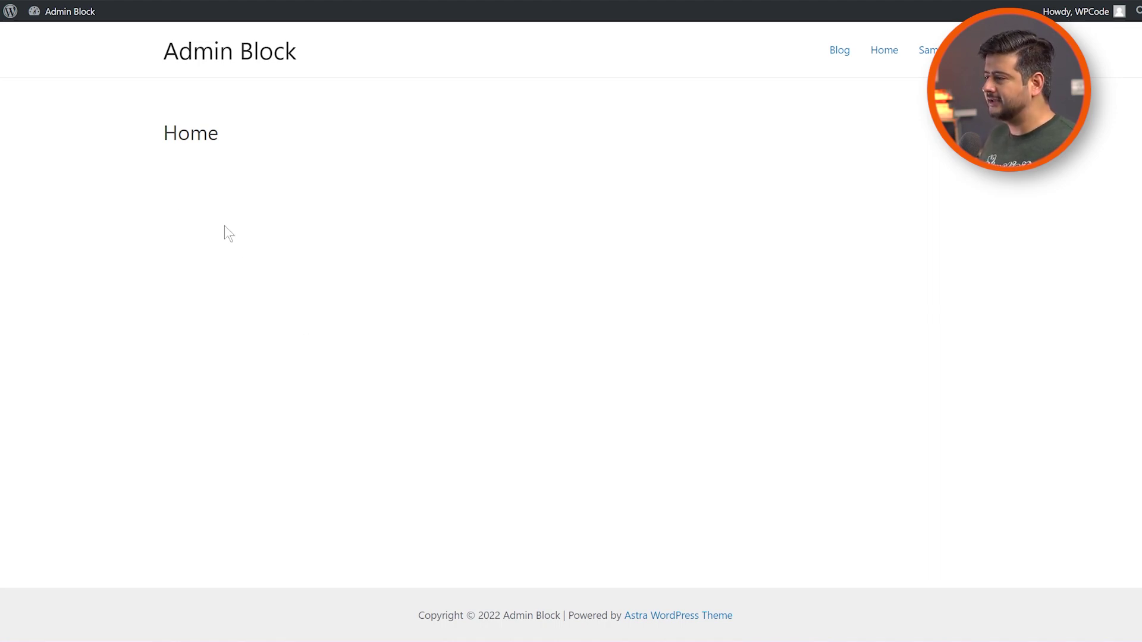
click(70, 592)
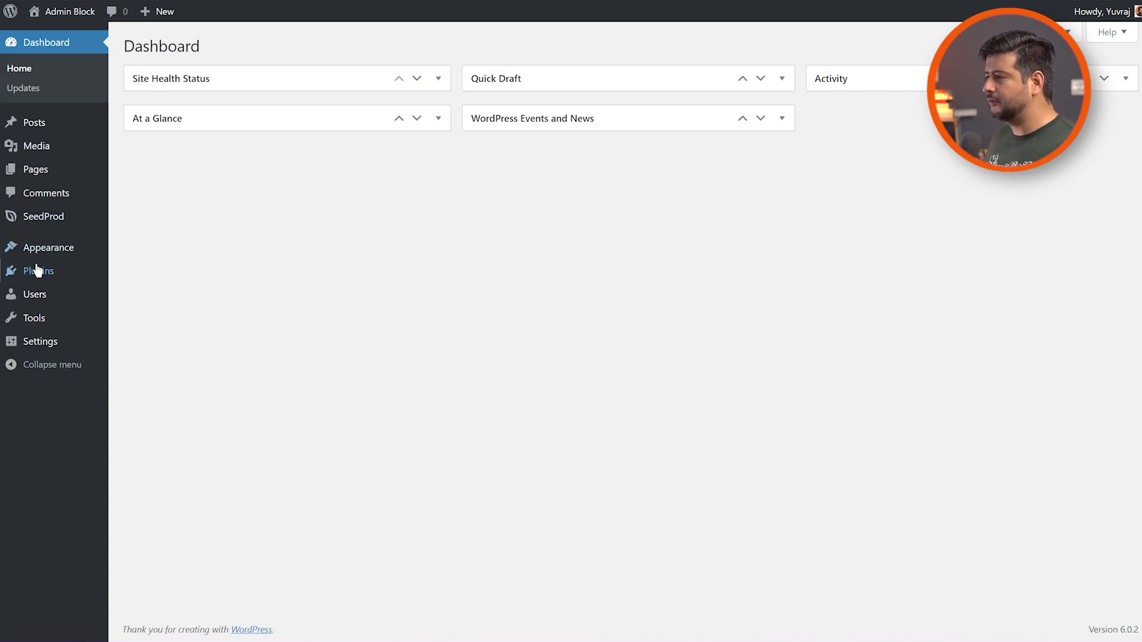
Step: Find the WPCode plugin by searching for "wpcode" among new plugins, and install and activate it
mouse_move(35, 272)
click(139, 295)
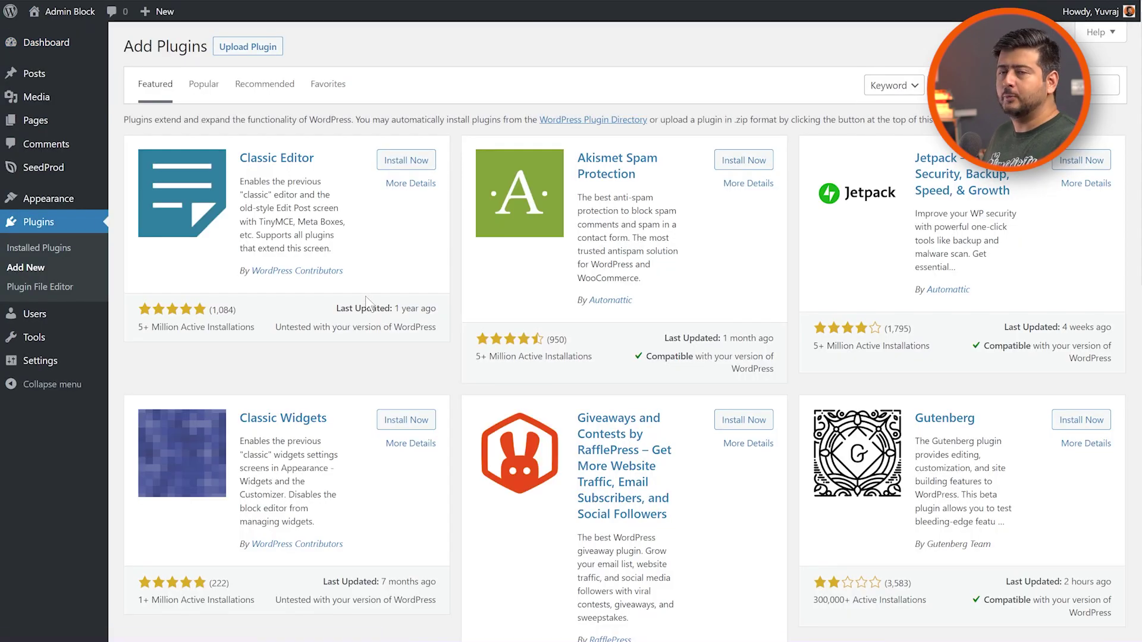
click(981, 84)
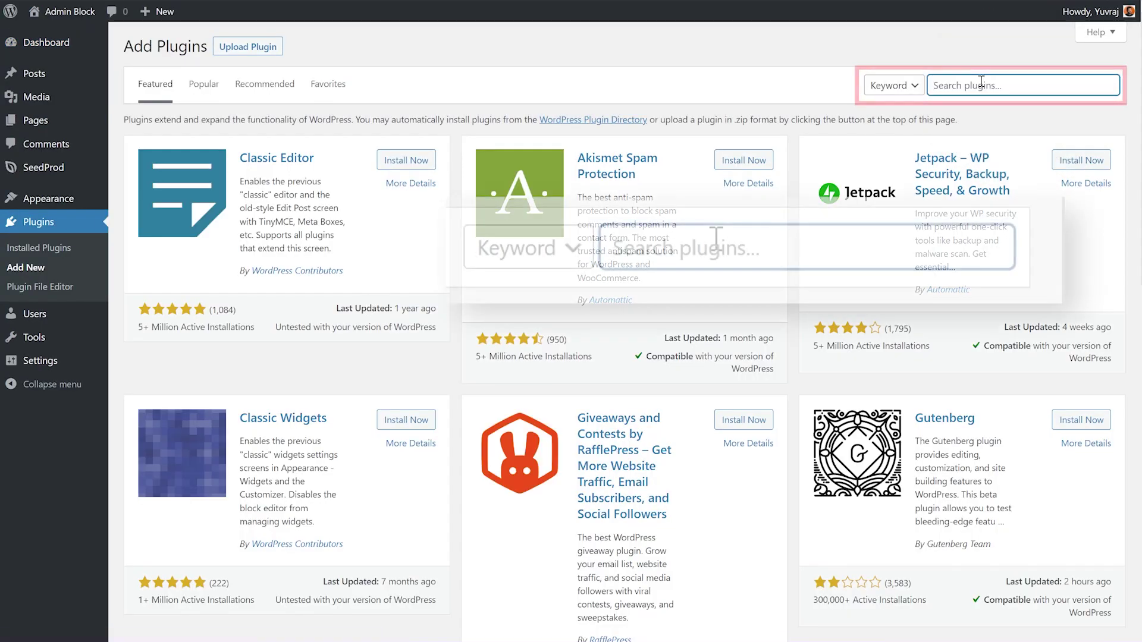
text(wpcode)
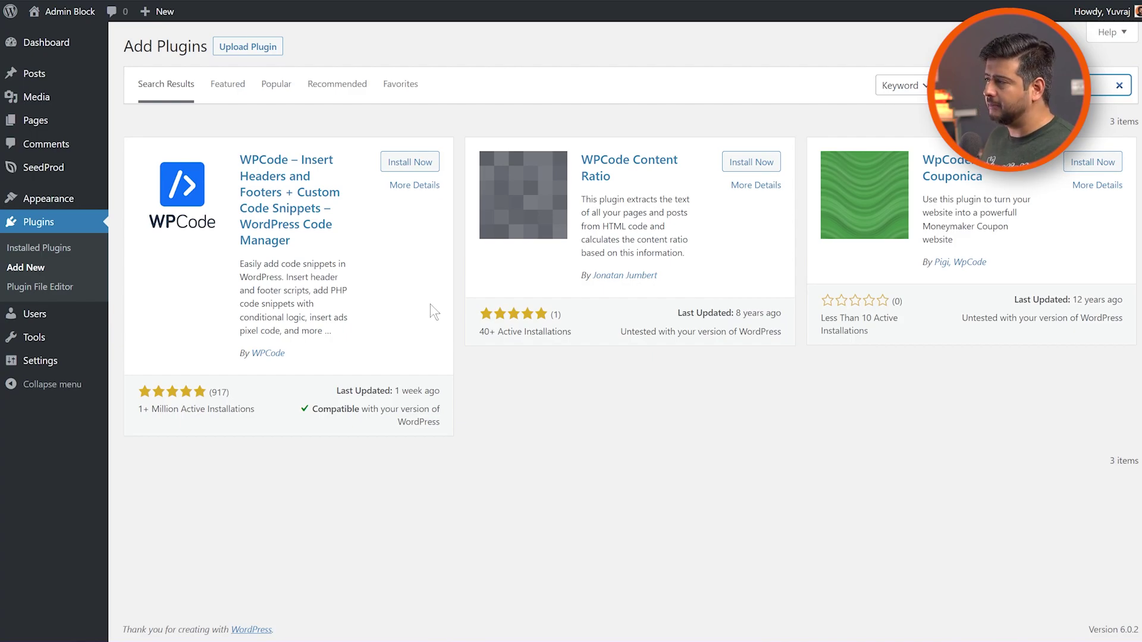
click(400, 165)
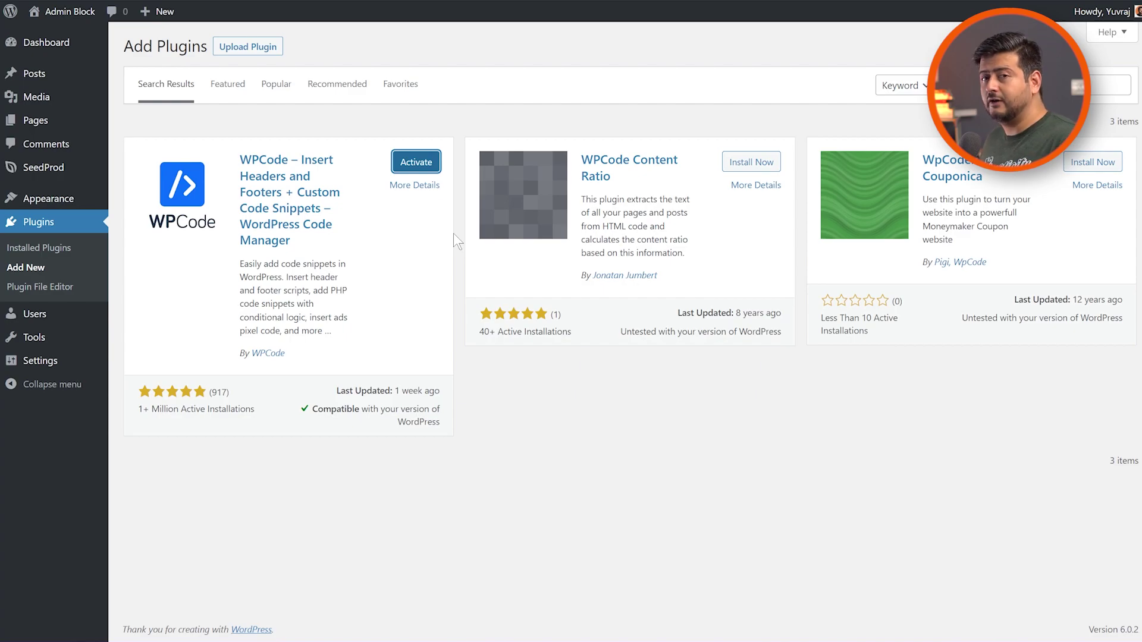
click(417, 161)
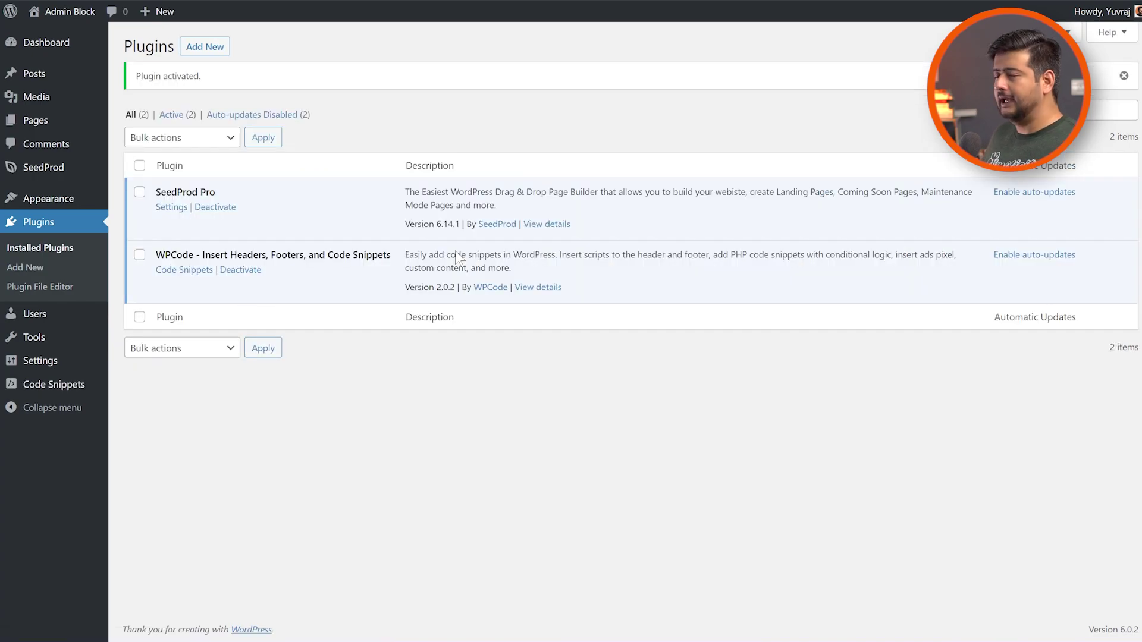
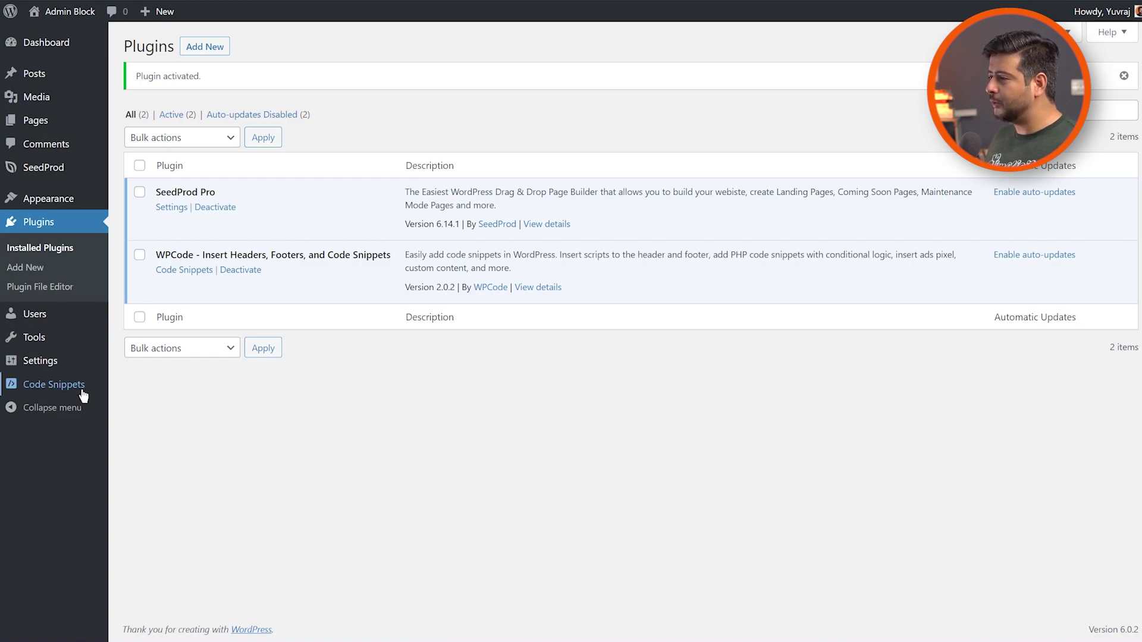
Step: Add a new code snippet from the WPCode library using the ready-made "Disable The WP Admin Bar" snippet
mouse_move(63, 388)
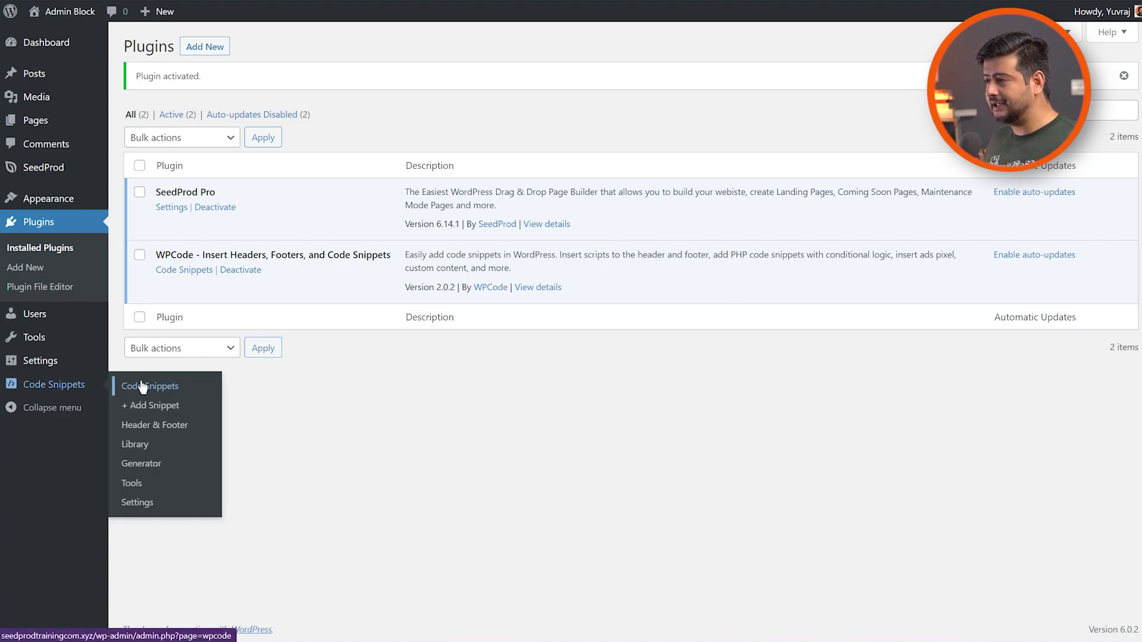
click(153, 407)
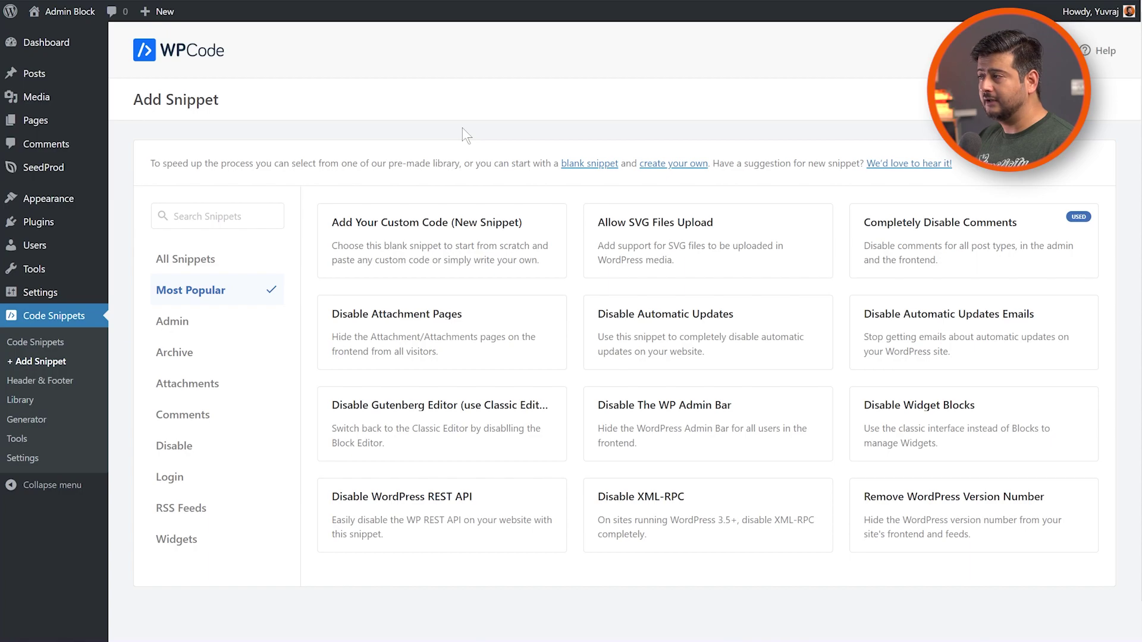
mouse_move(465, 238)
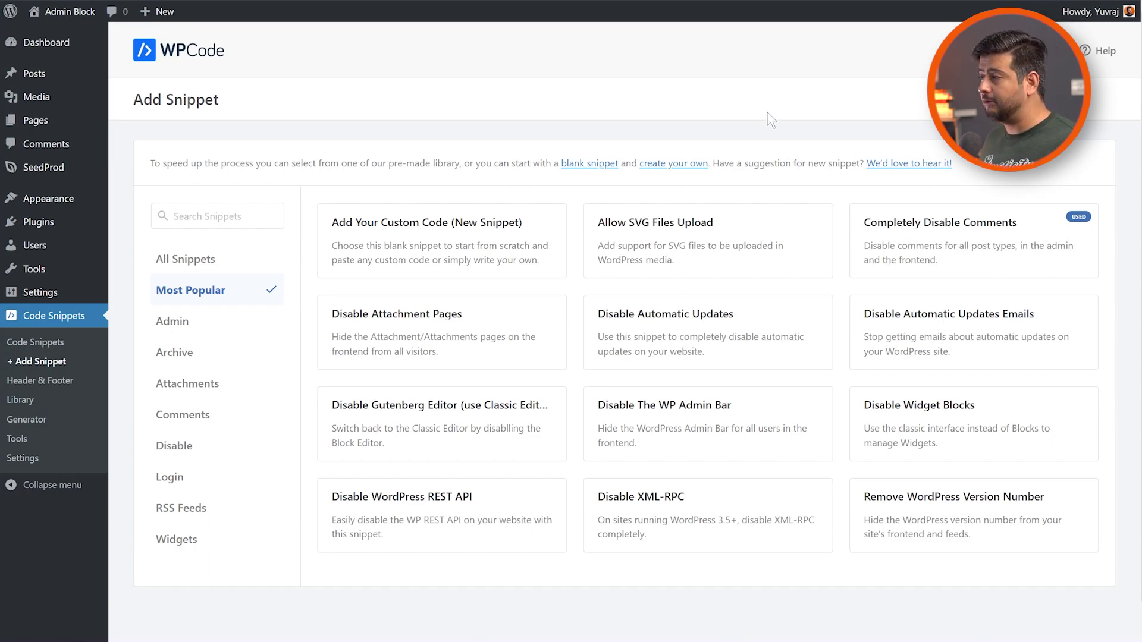
mouse_move(509, 305)
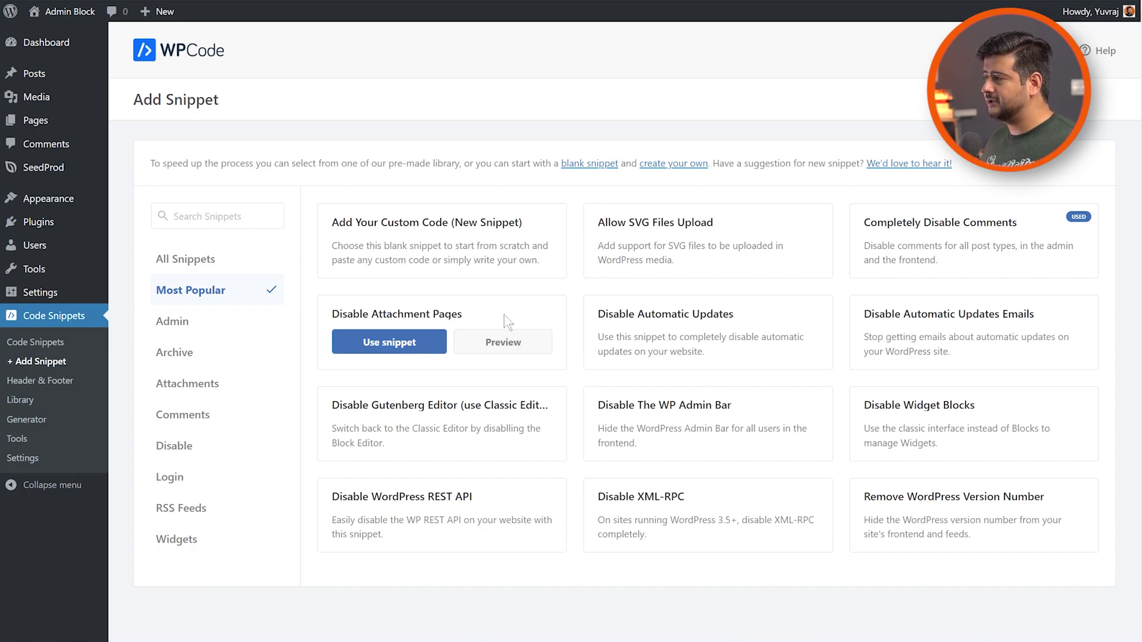
mouse_move(701, 317)
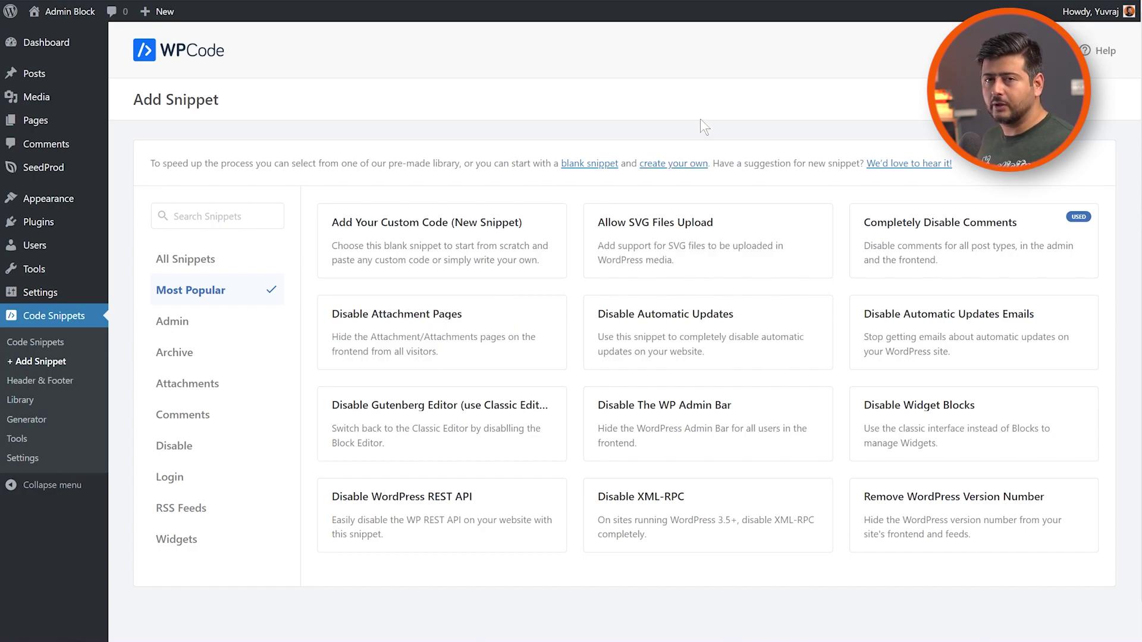
mouse_move(659, 308)
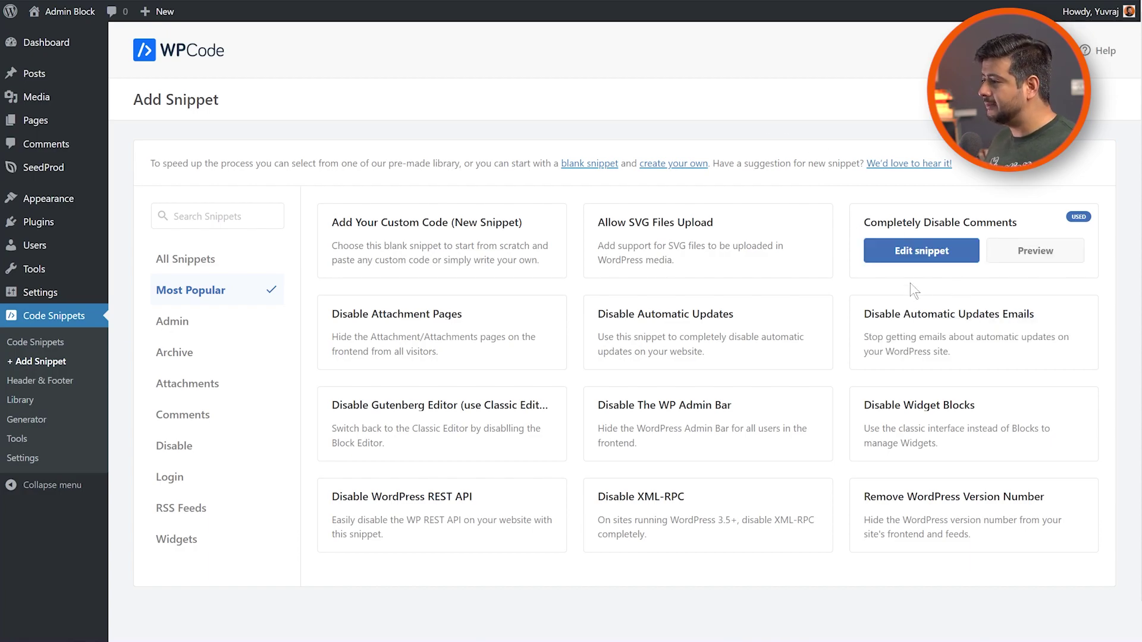
mouse_move(433, 405)
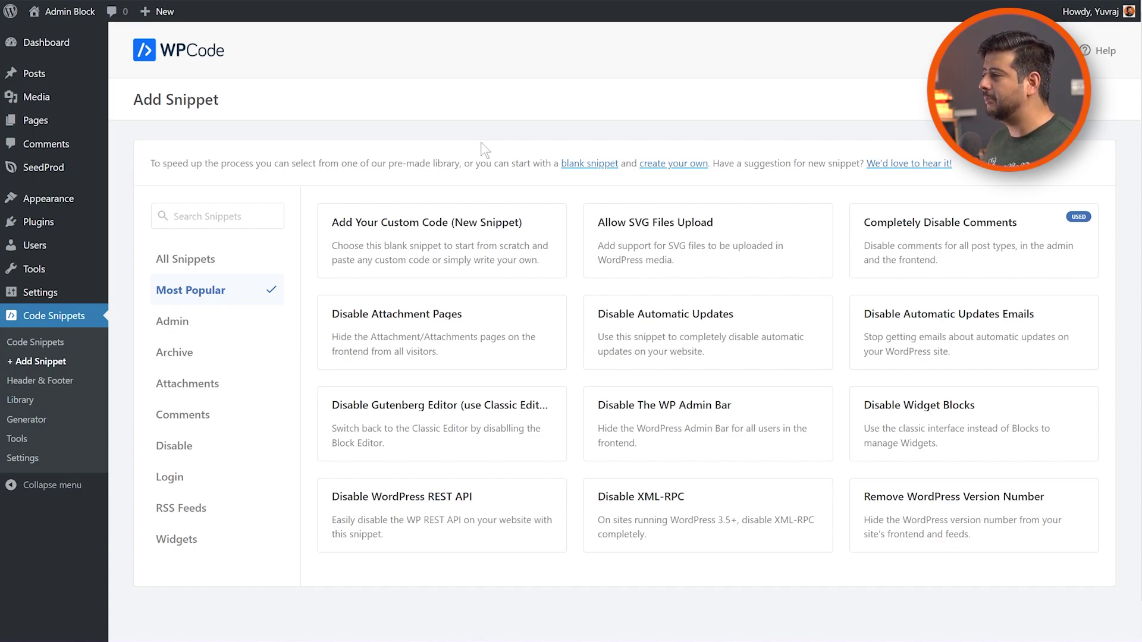
click(653, 430)
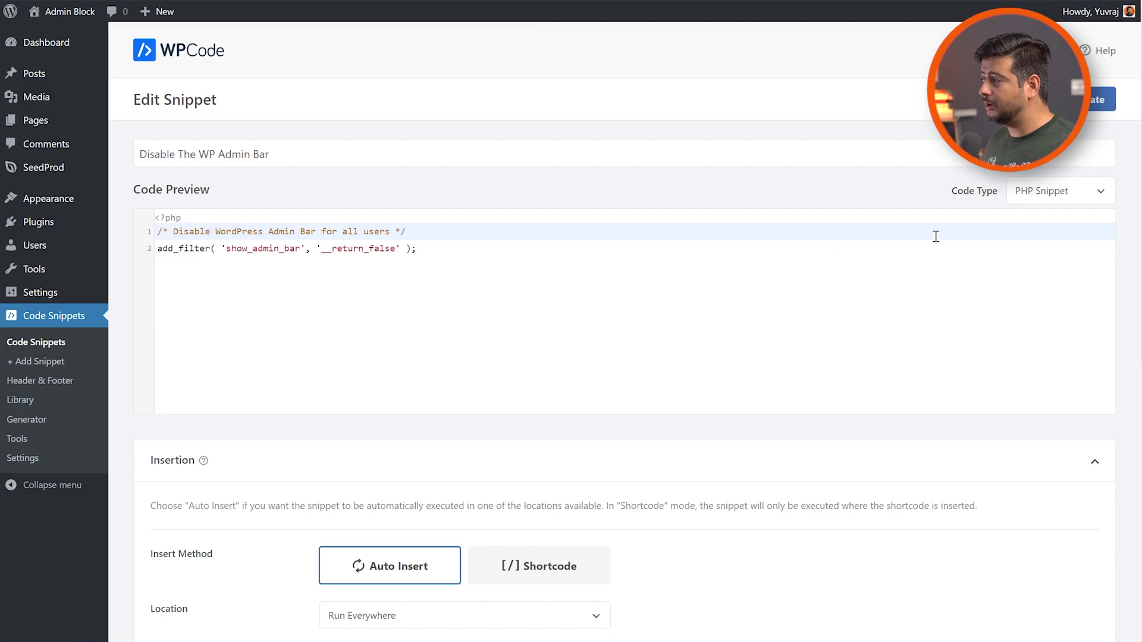
Step: Examine the snippet's code types, Auto Insert and Shortcode methods, and available insertion locations, keeping PHP Snippet, Auto Insert and Run Everywhere
click(1104, 201)
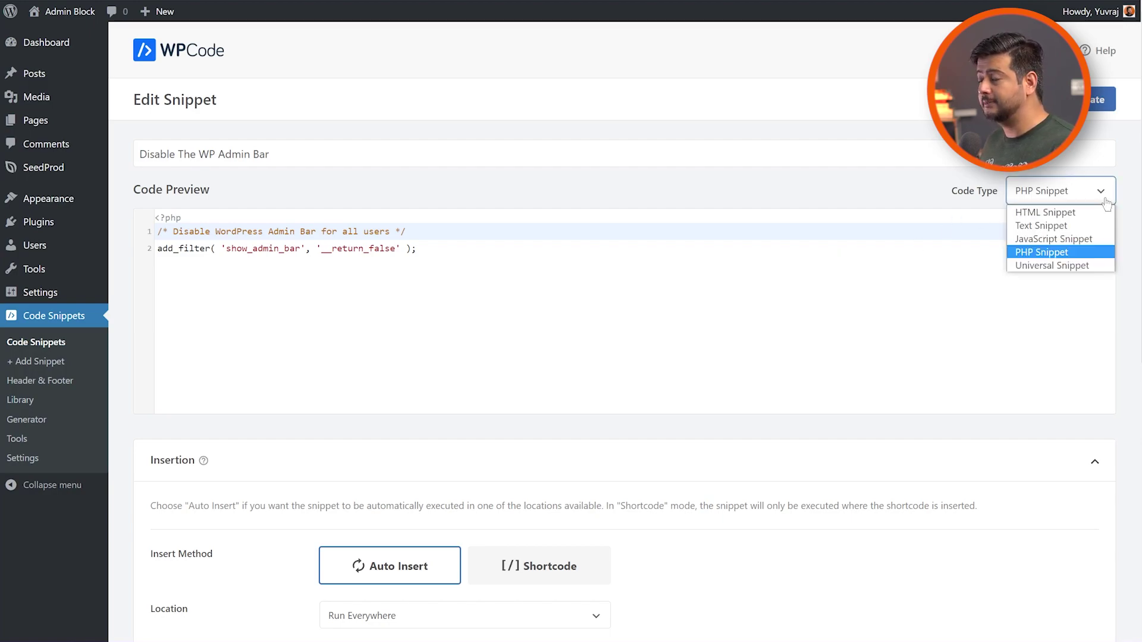
click(782, 182)
scroll(794, 333, down, 1)
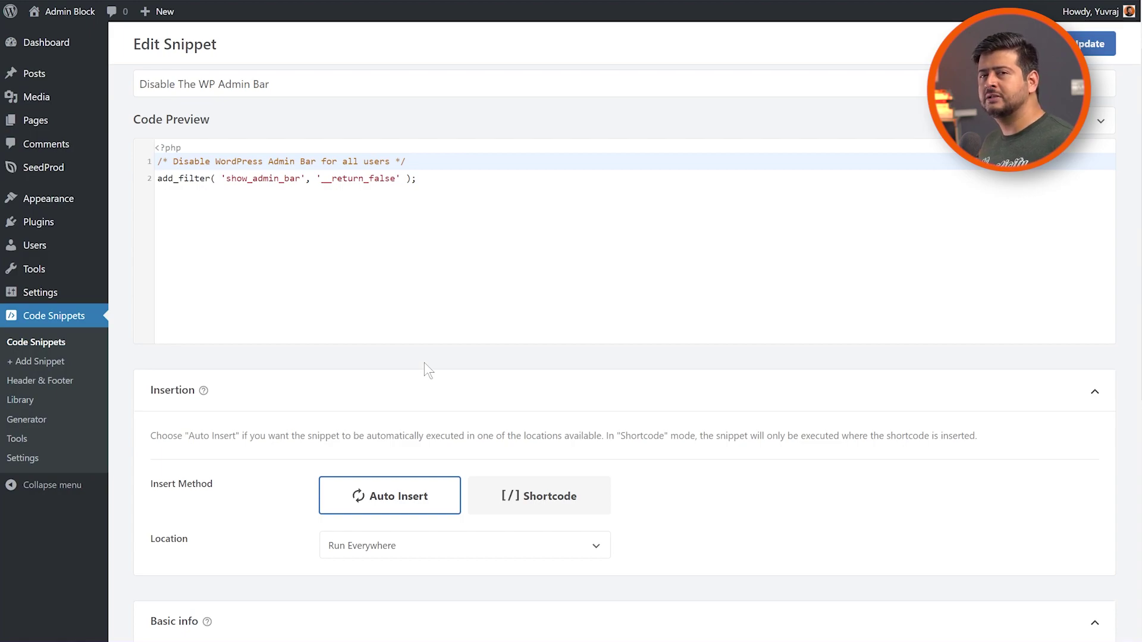
click(546, 498)
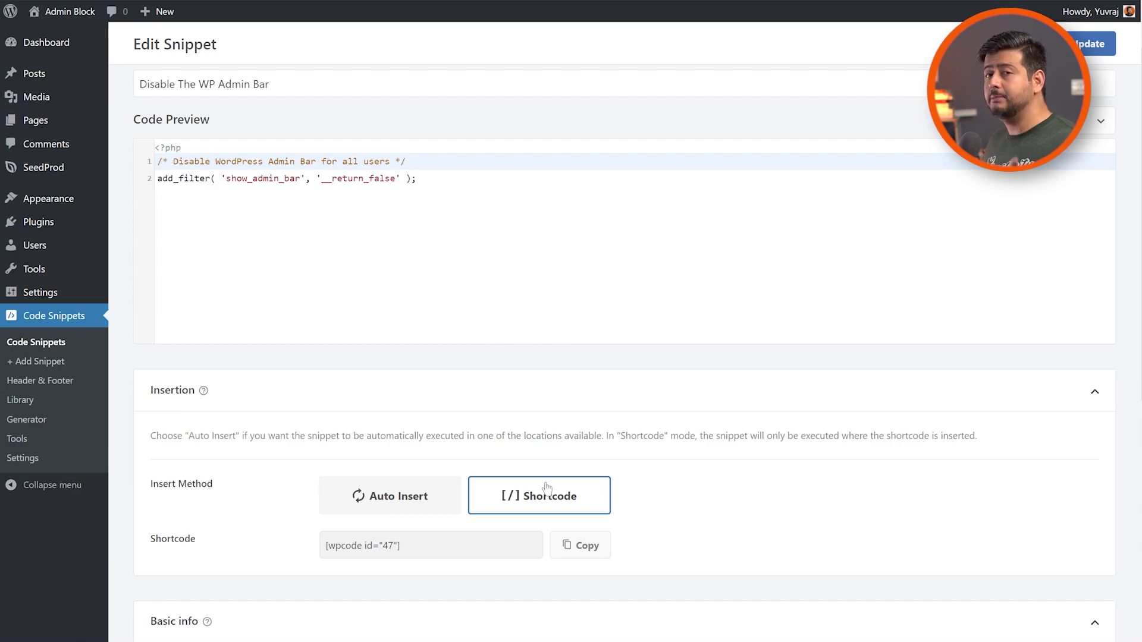
click(416, 501)
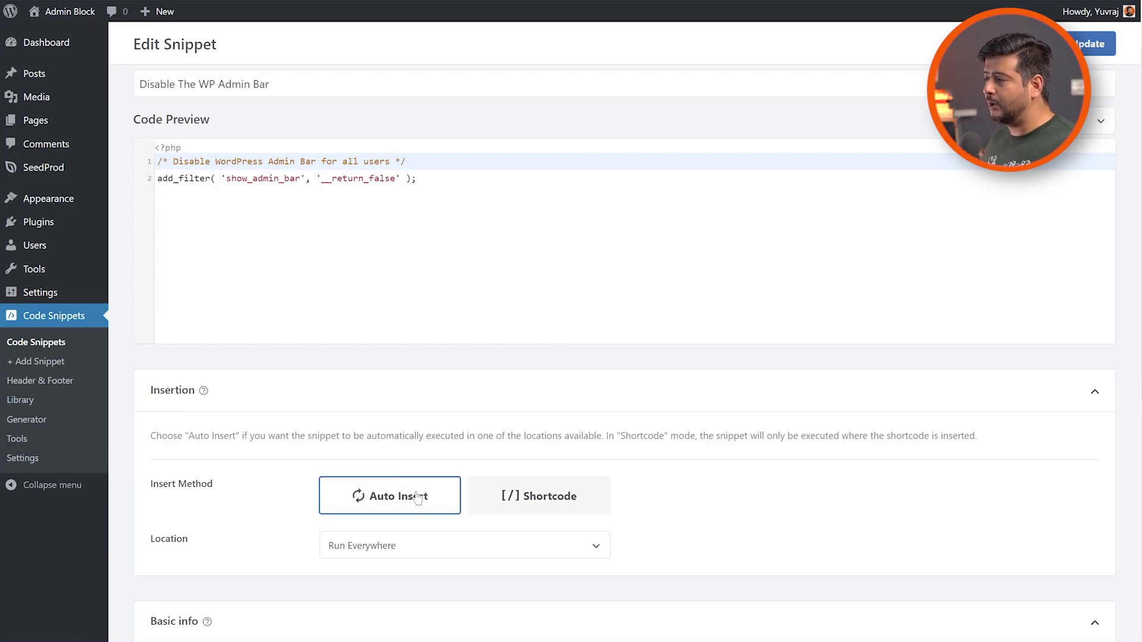
click(566, 553)
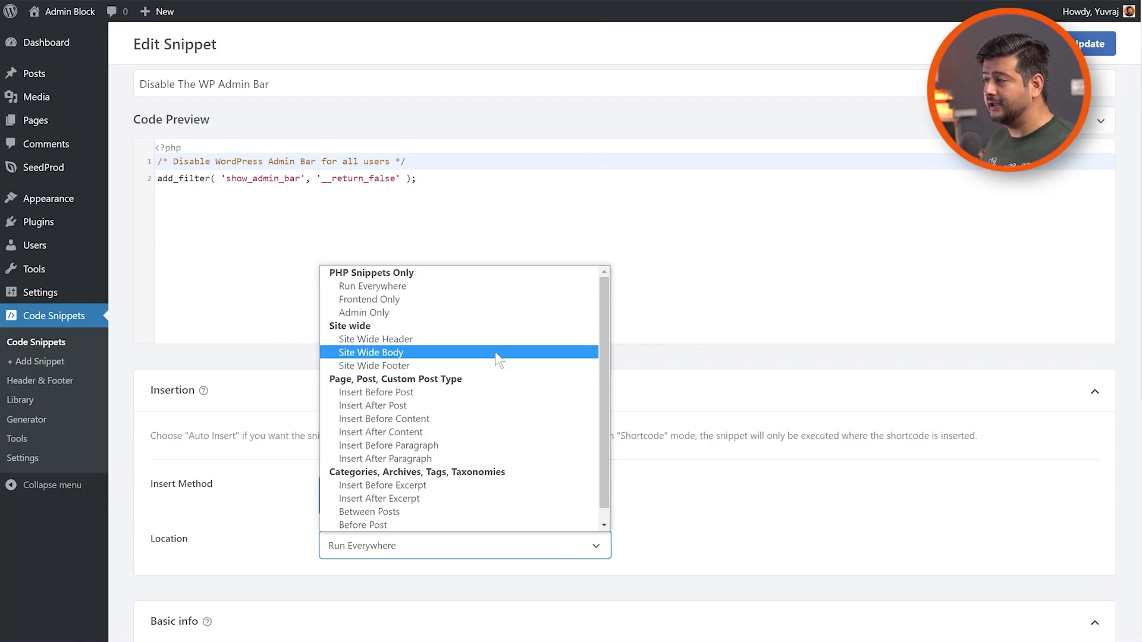
click(752, 505)
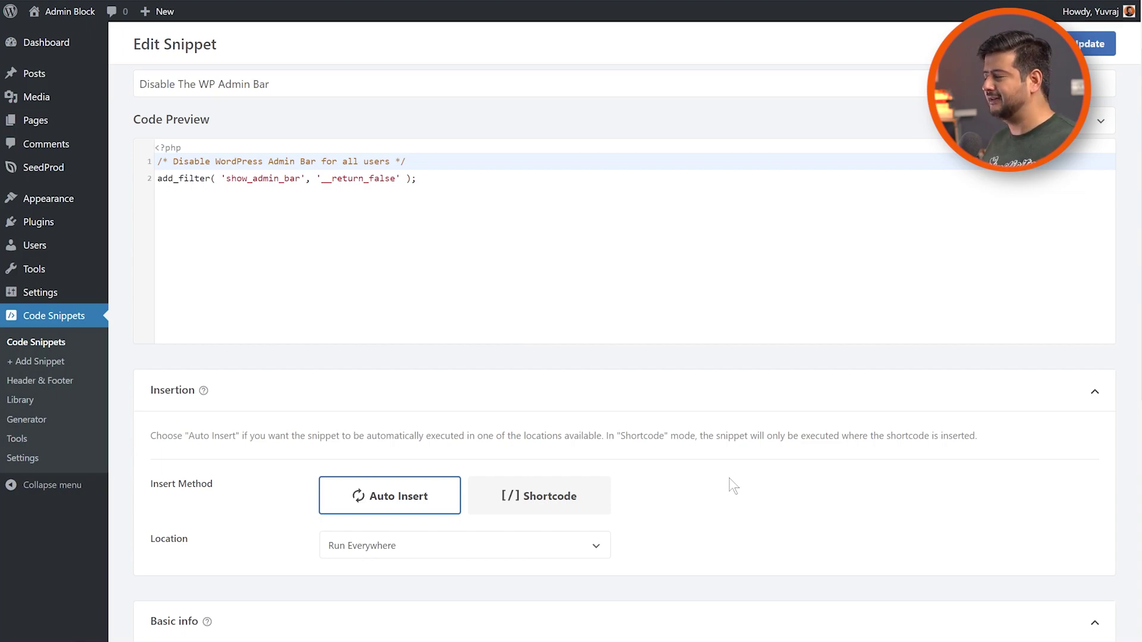
Step: Save the "Disable The WP Admin Bar" snippet and activate it in the list of all snippets
scroll(729, 478, up, 1)
click(1100, 102)
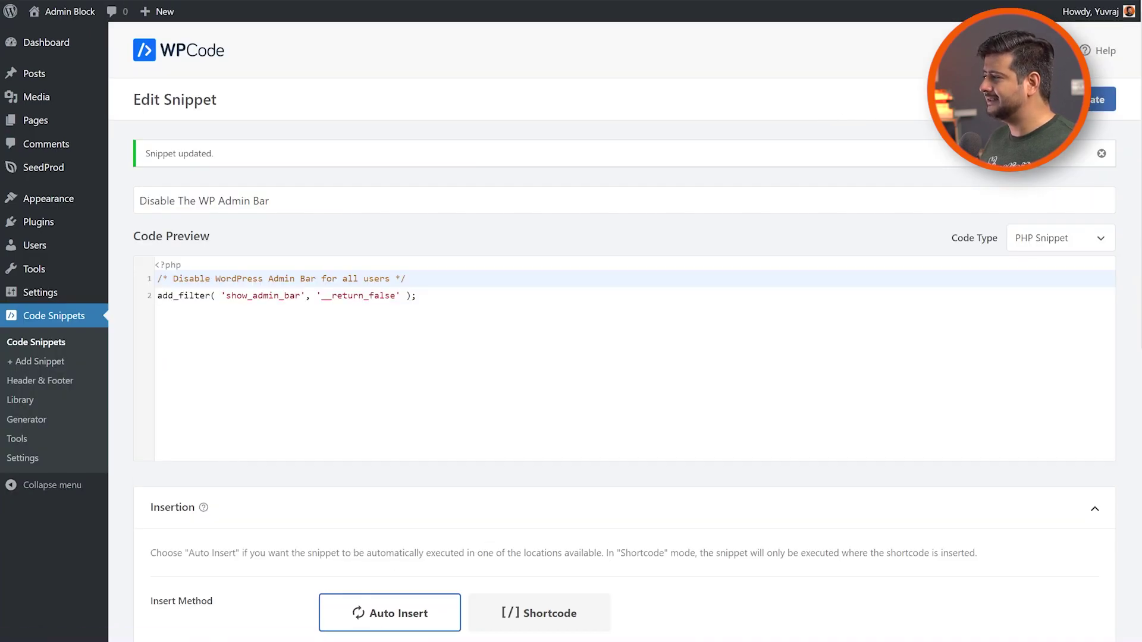
click(63, 344)
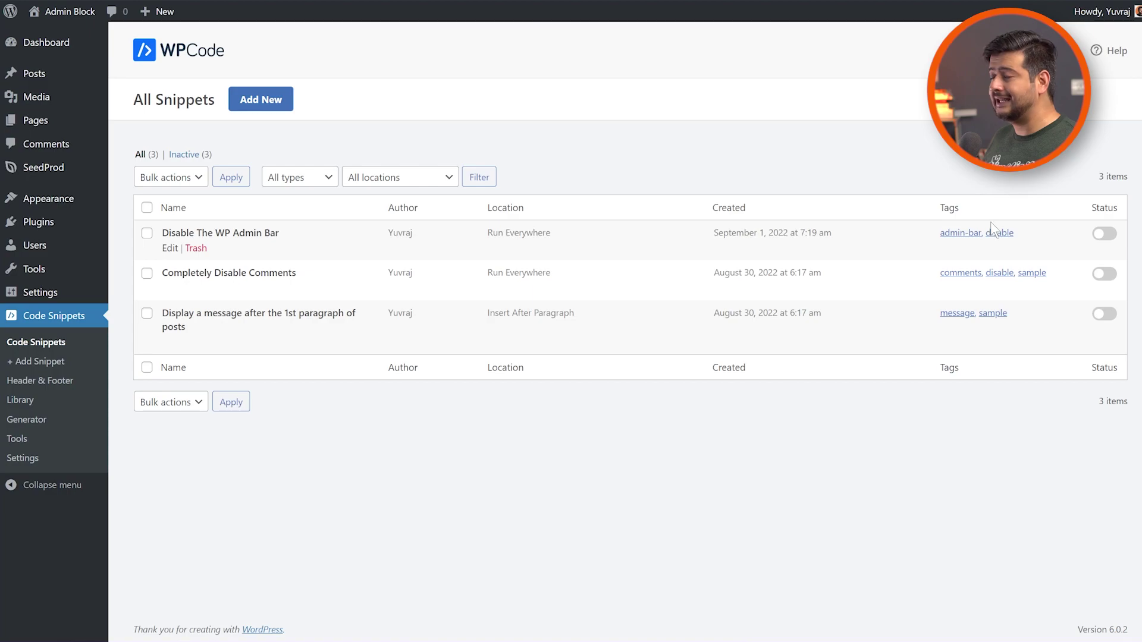
click(1107, 234)
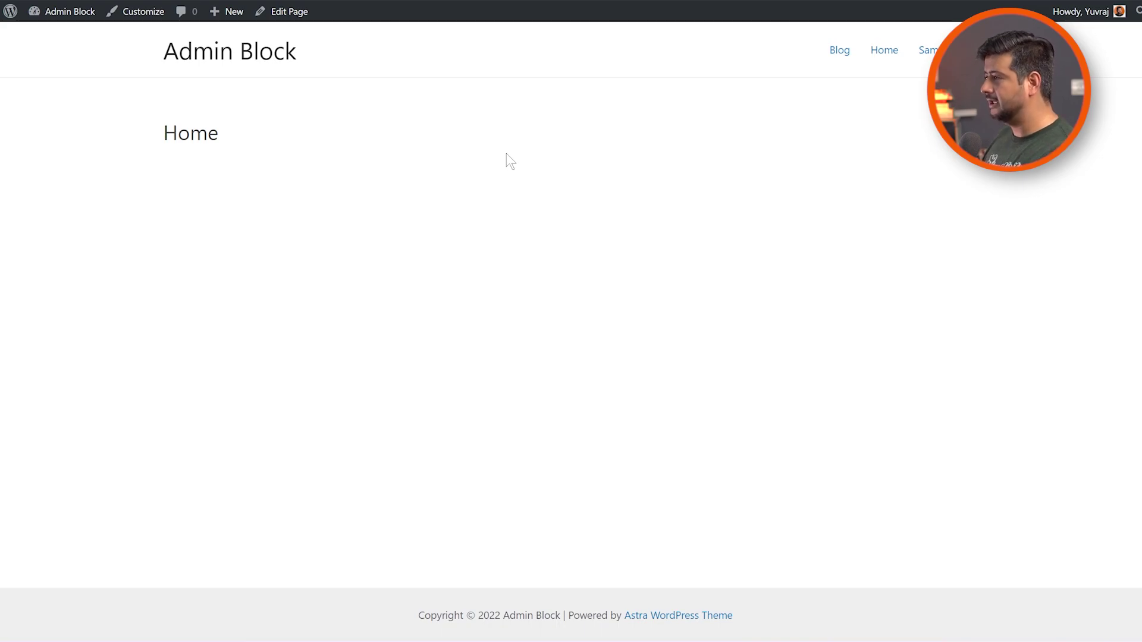
Step: Reload the site's home page in both accounts' browser windows to check the admin bar, and return to the snippet list
key(F5)
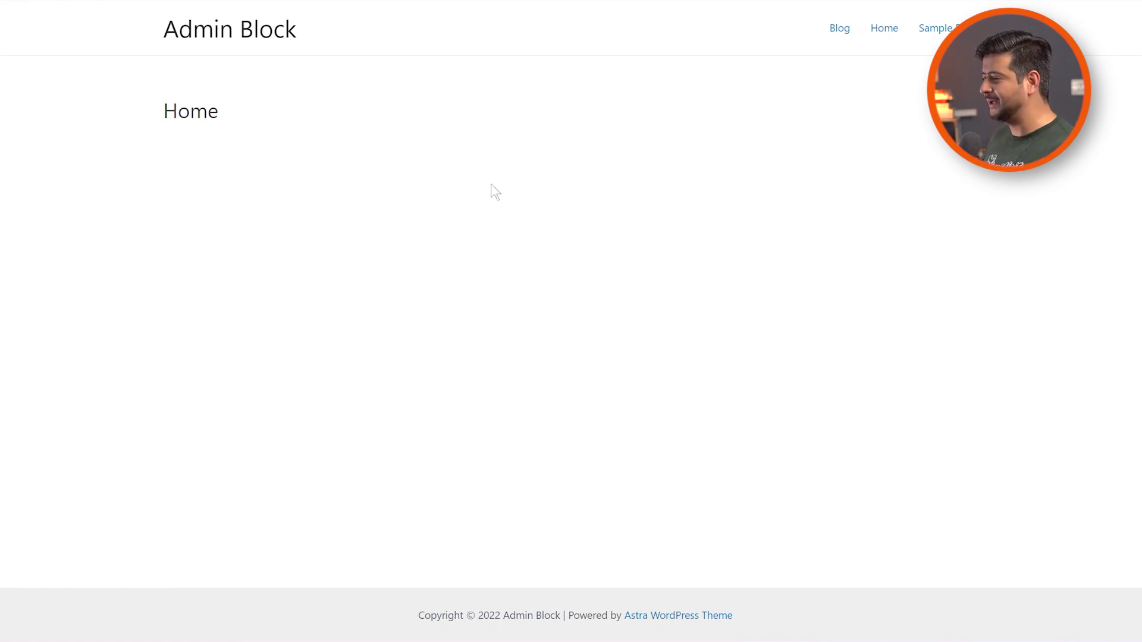
mouse_move(63, 634)
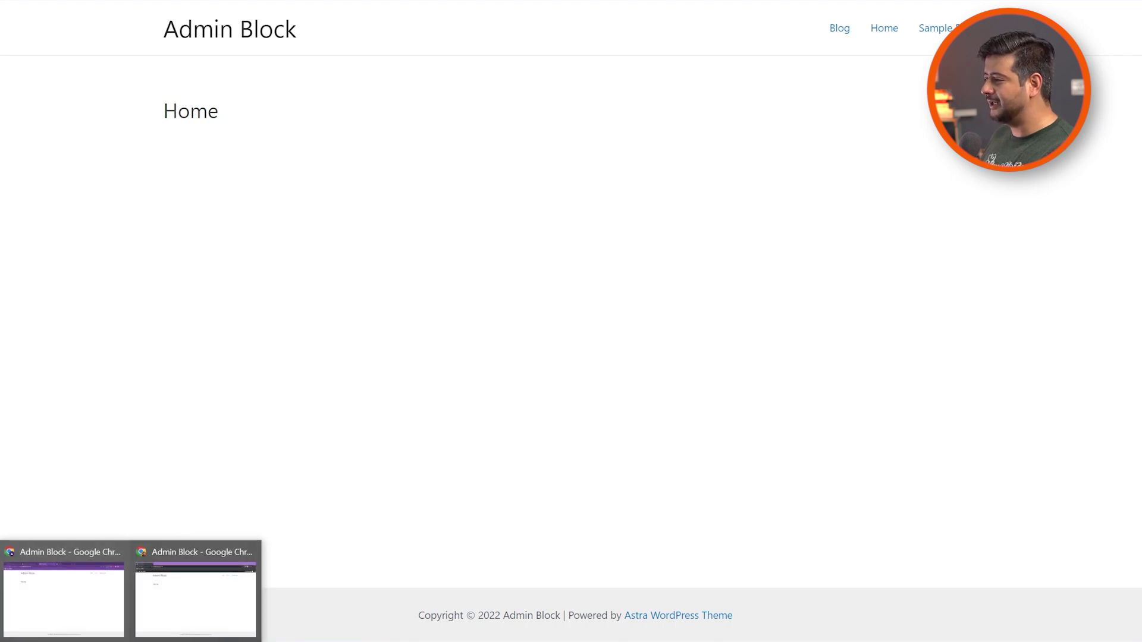
click(180, 599)
key(F5)
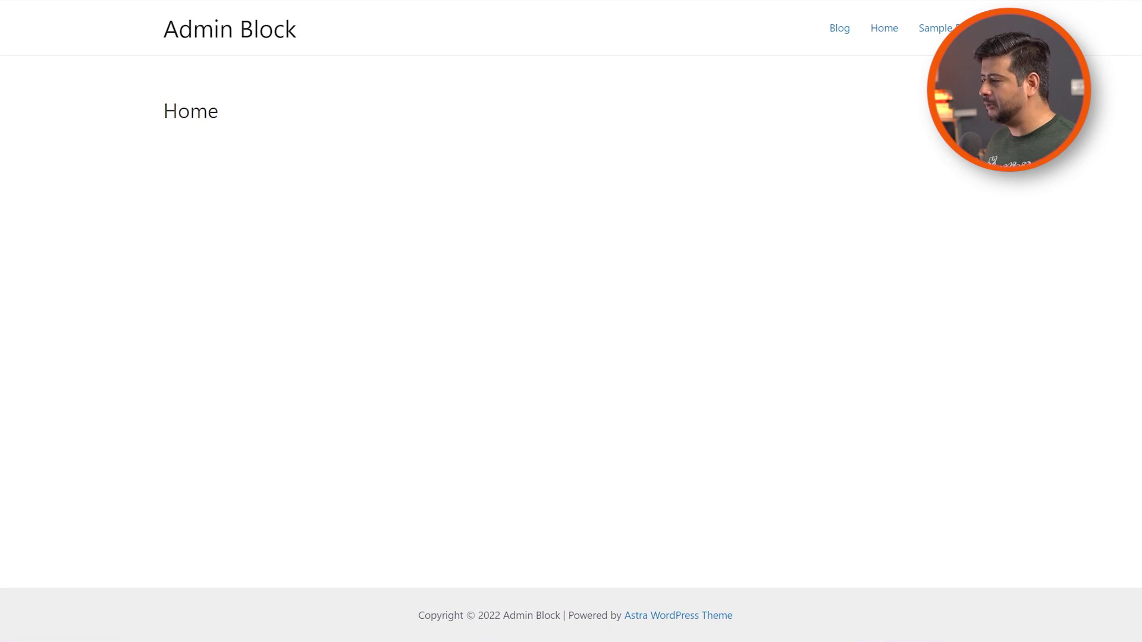
key(alt+Tab)
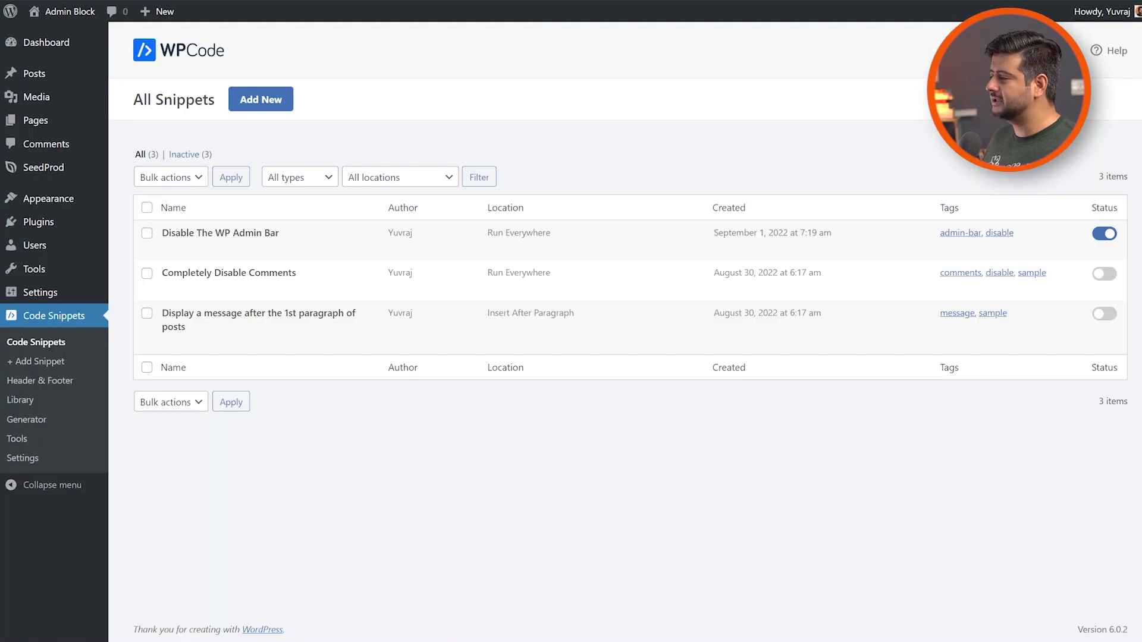
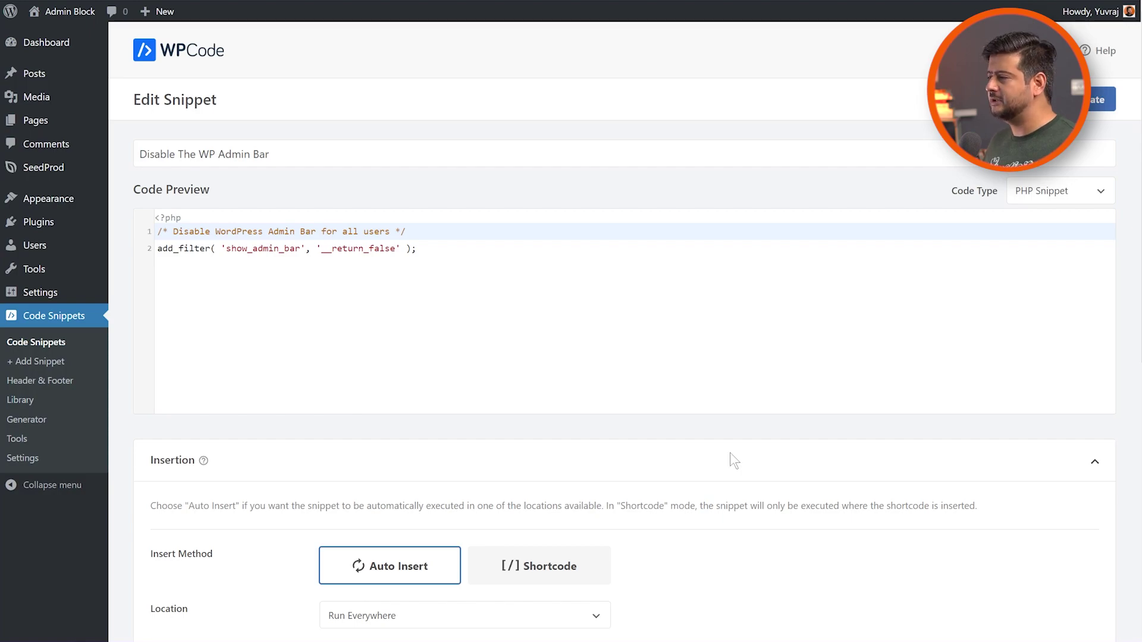
Step: Enable Smart Conditional Logic for the "Disable The WP Admin Bar" snippet, with the action set to Hide and a new condition group
scroll(732, 455, down, 8)
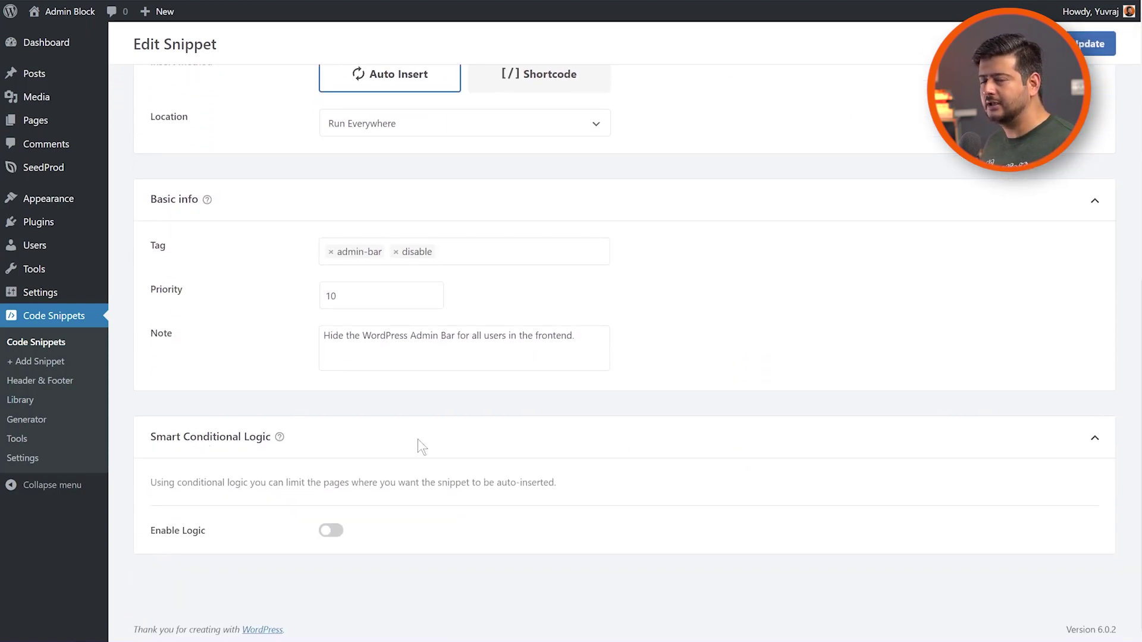
click(331, 530)
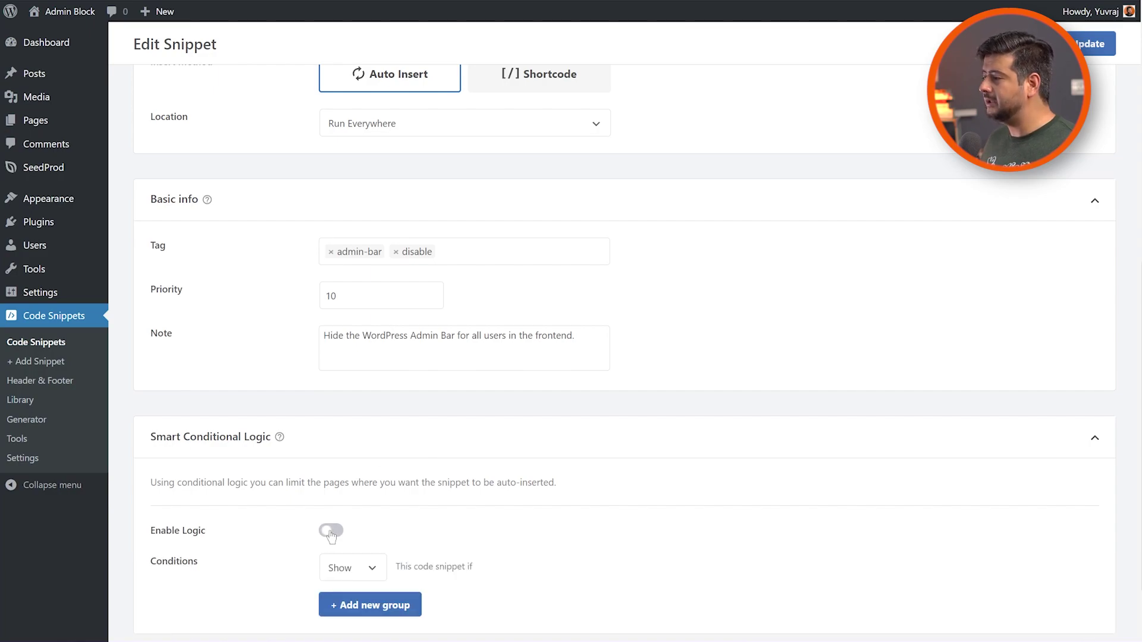
scroll(681, 449, down, 2)
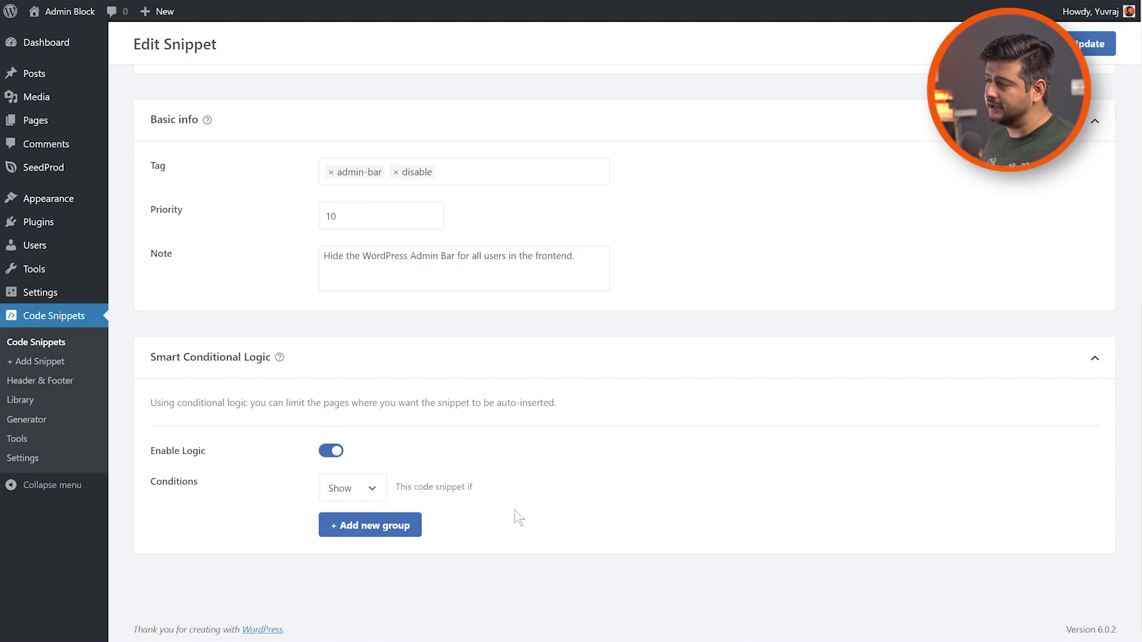
click(369, 488)
click(348, 521)
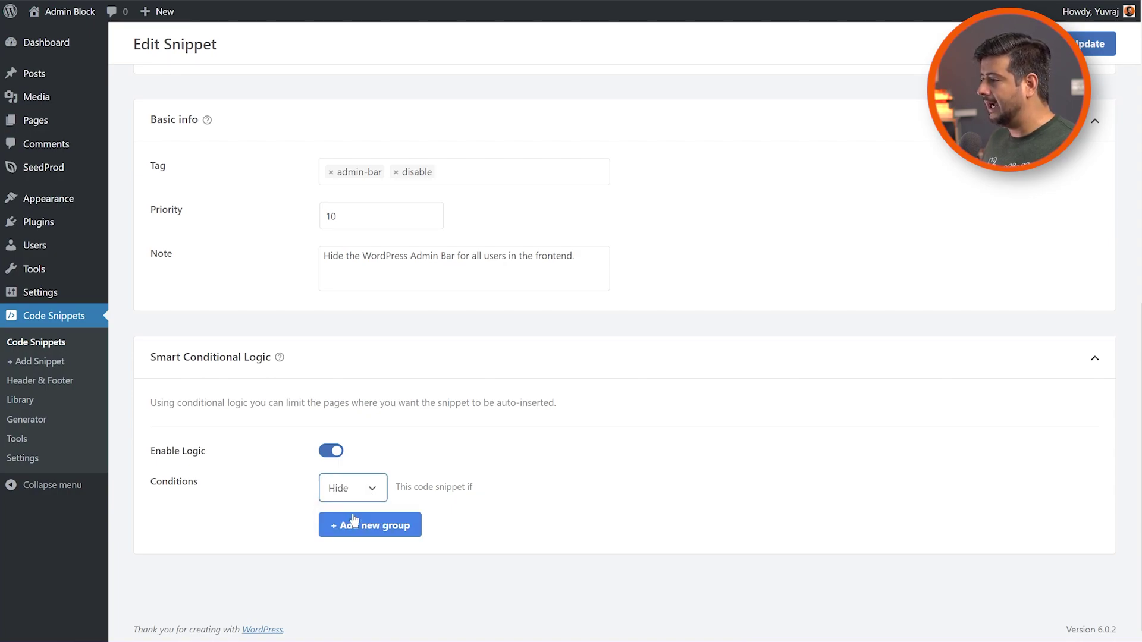
click(377, 526)
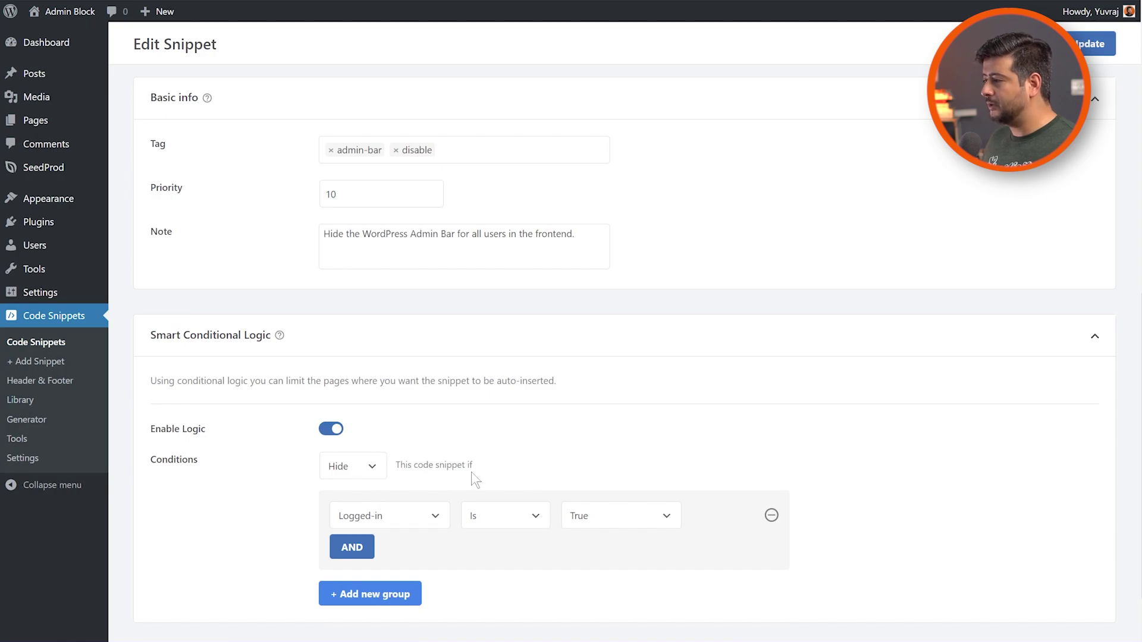
Step: Set the snippet's hiding condition to User Role Is Administrator
click(436, 517)
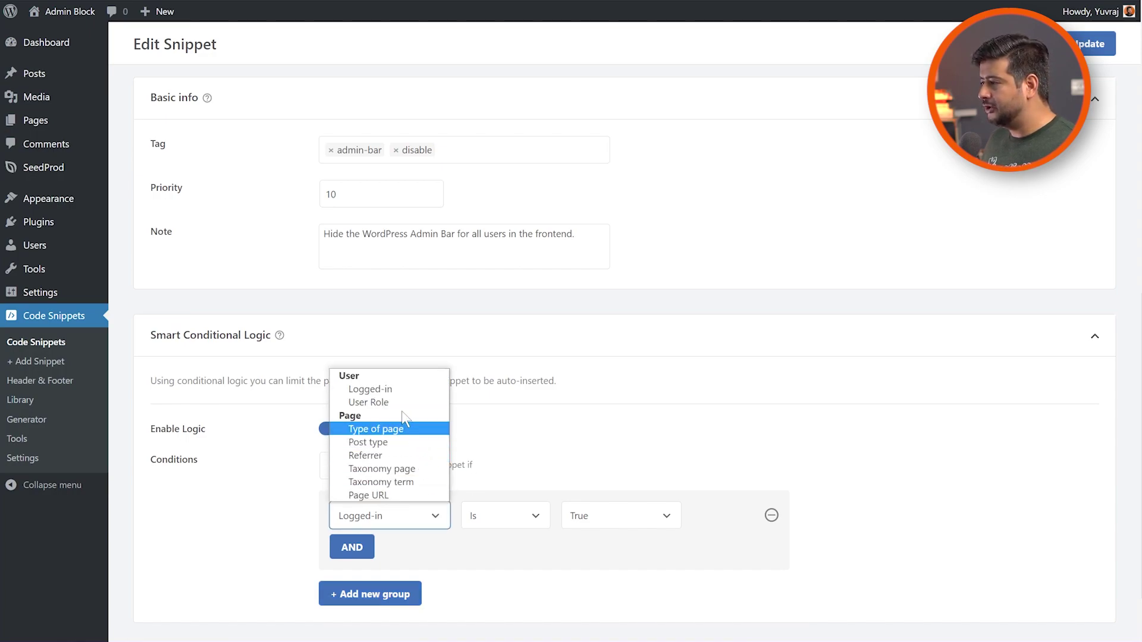
click(368, 402)
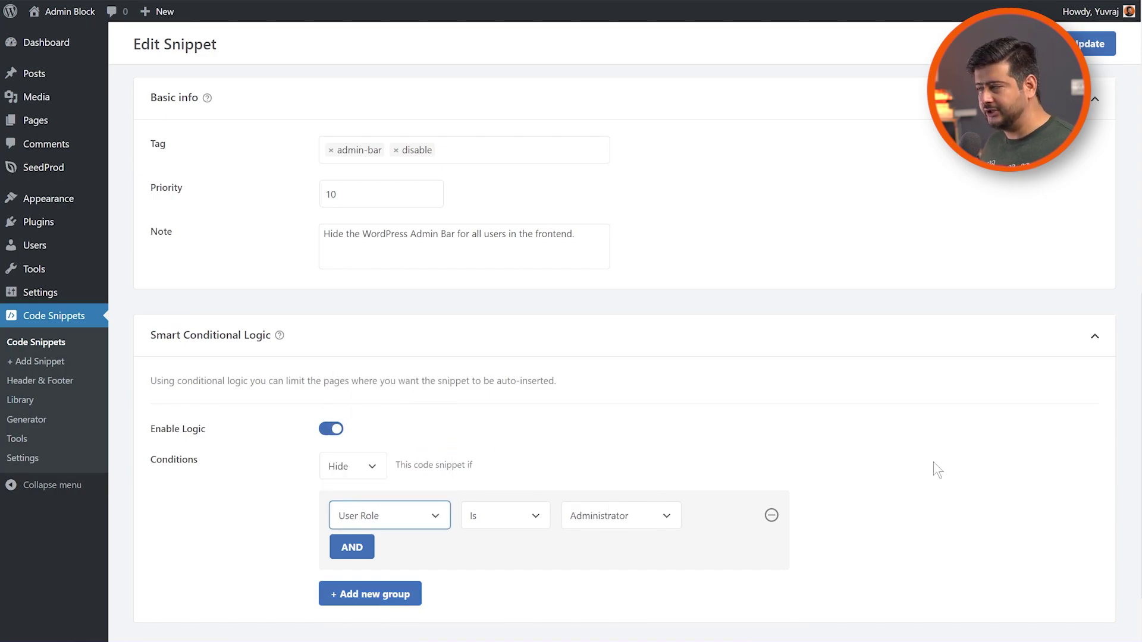
scroll(926, 465, down, 2)
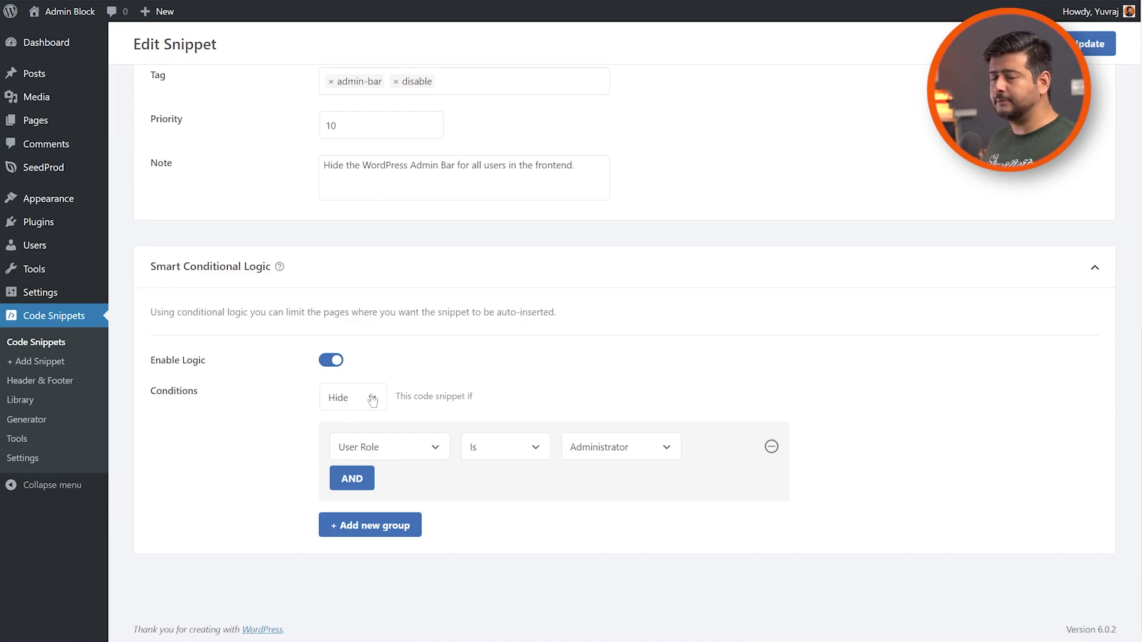
scroll(708, 419, up, 10)
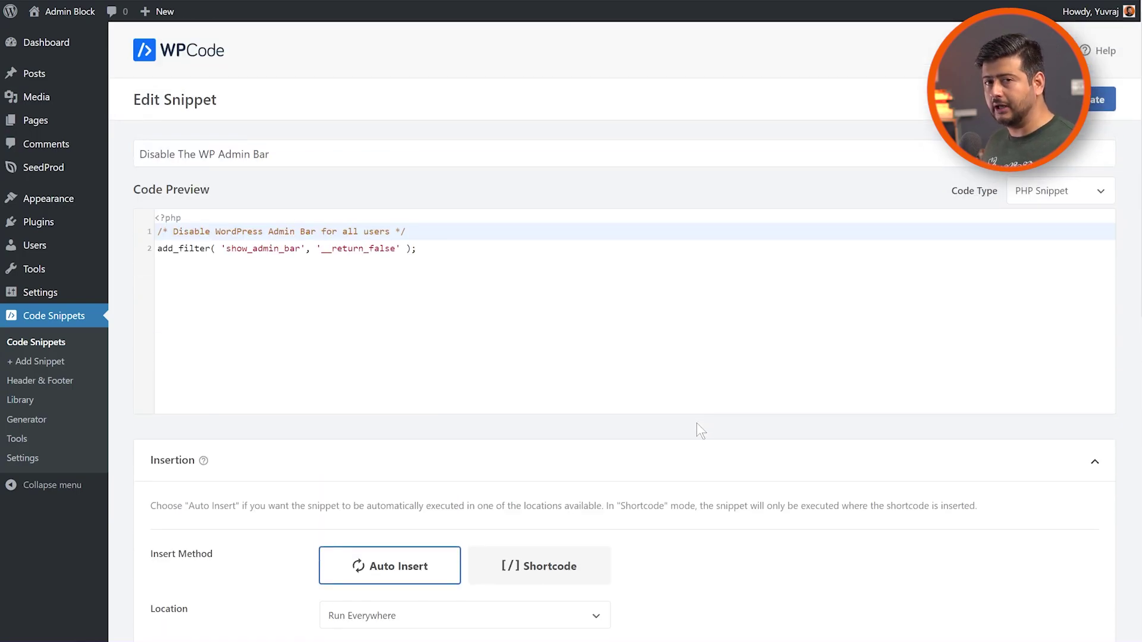
scroll(697, 423, down, 10)
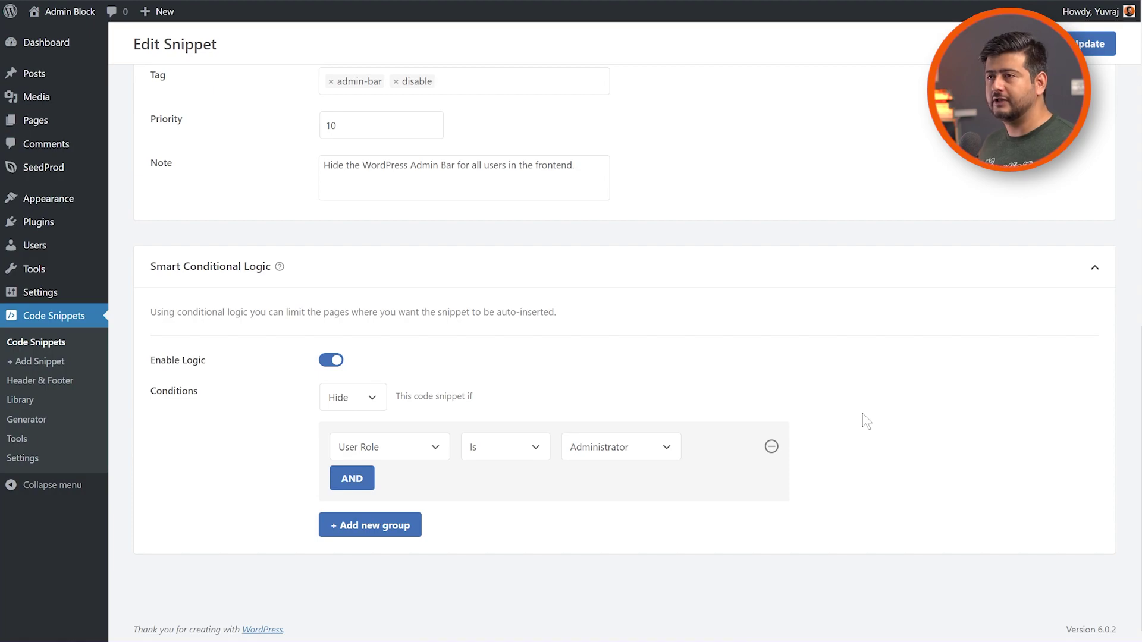
Step: Add three more AND conditions to the first condition group and create a second group joined by OR
click(360, 476)
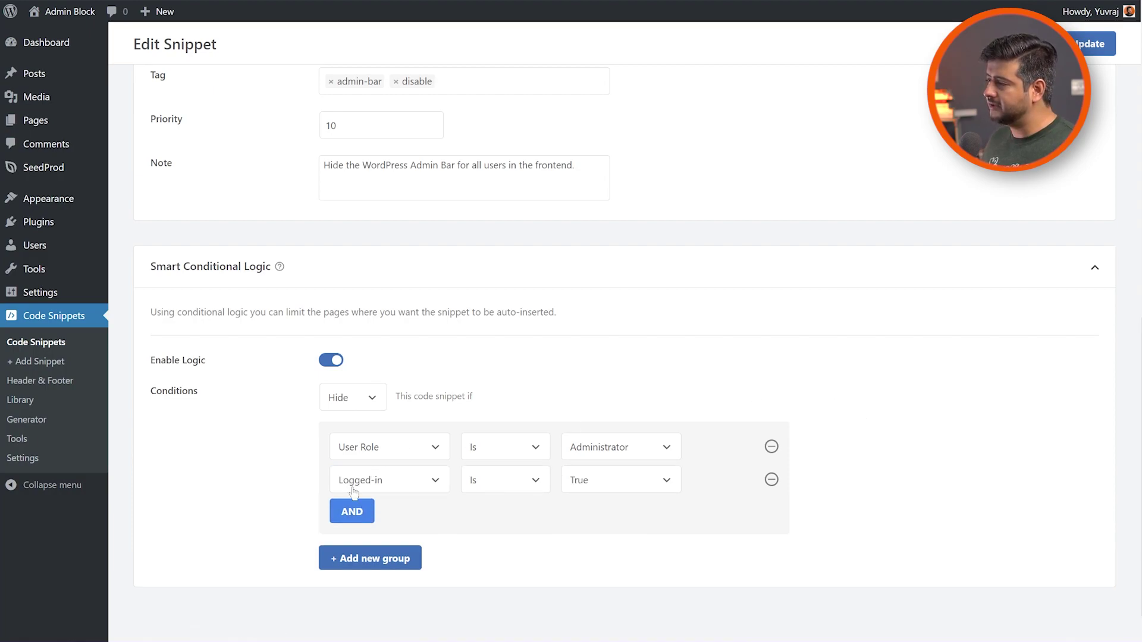
click(358, 510)
scroll(294, 475, down, 1)
click(351, 484)
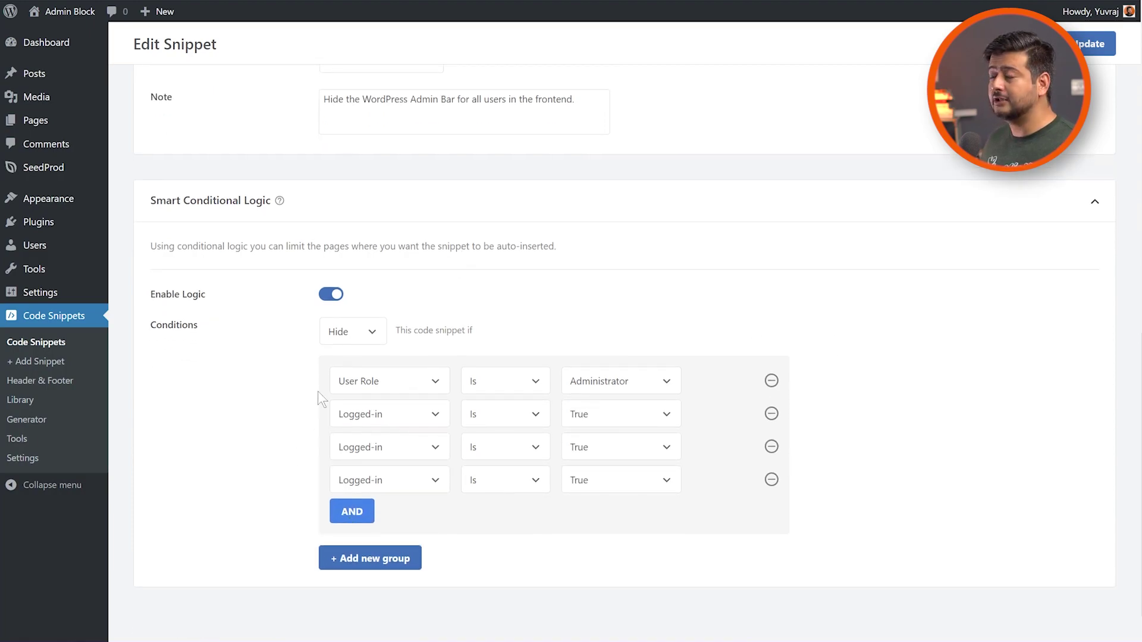
click(337, 557)
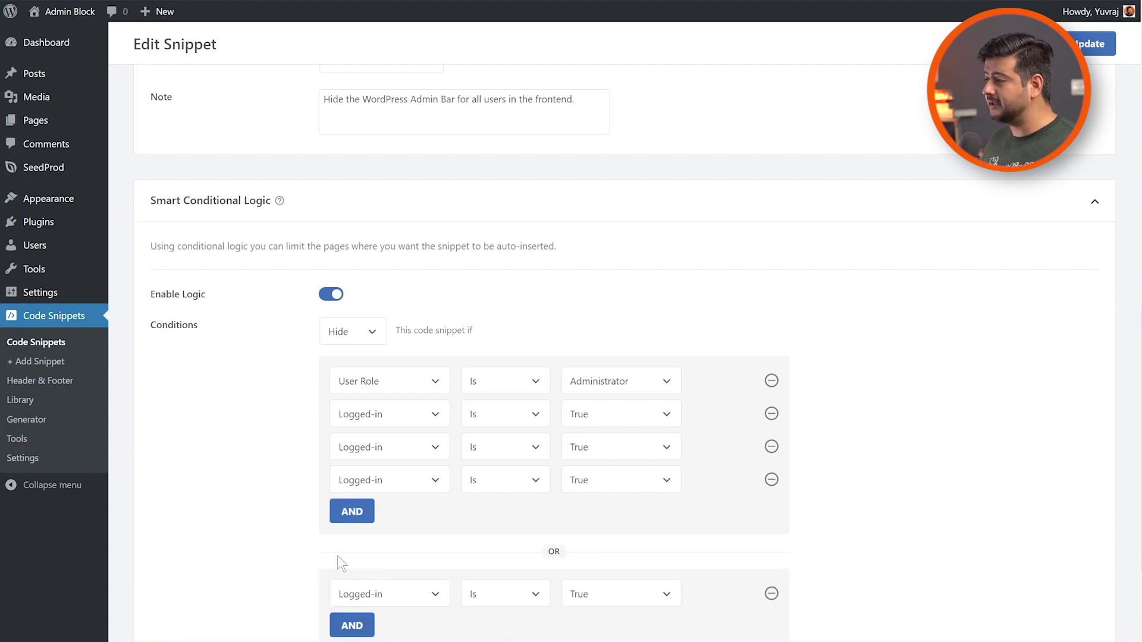
scroll(297, 535, down, 2)
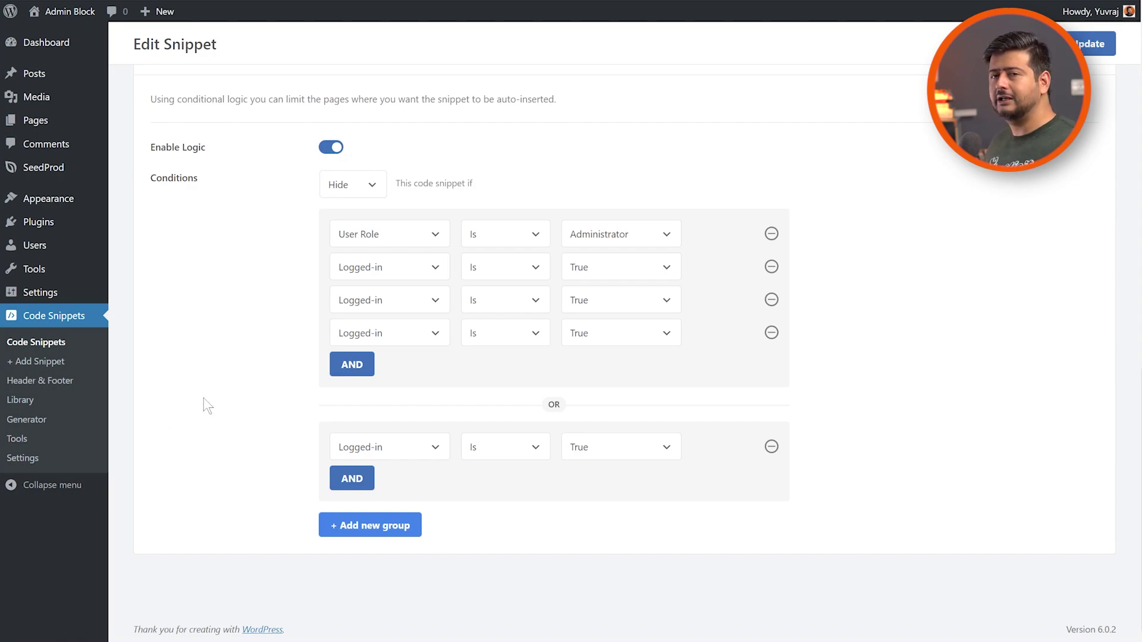
Step: Examine the available snippet actions and the condition types for the User Role rule, keeping Hide and User Role
click(373, 185)
click(374, 188)
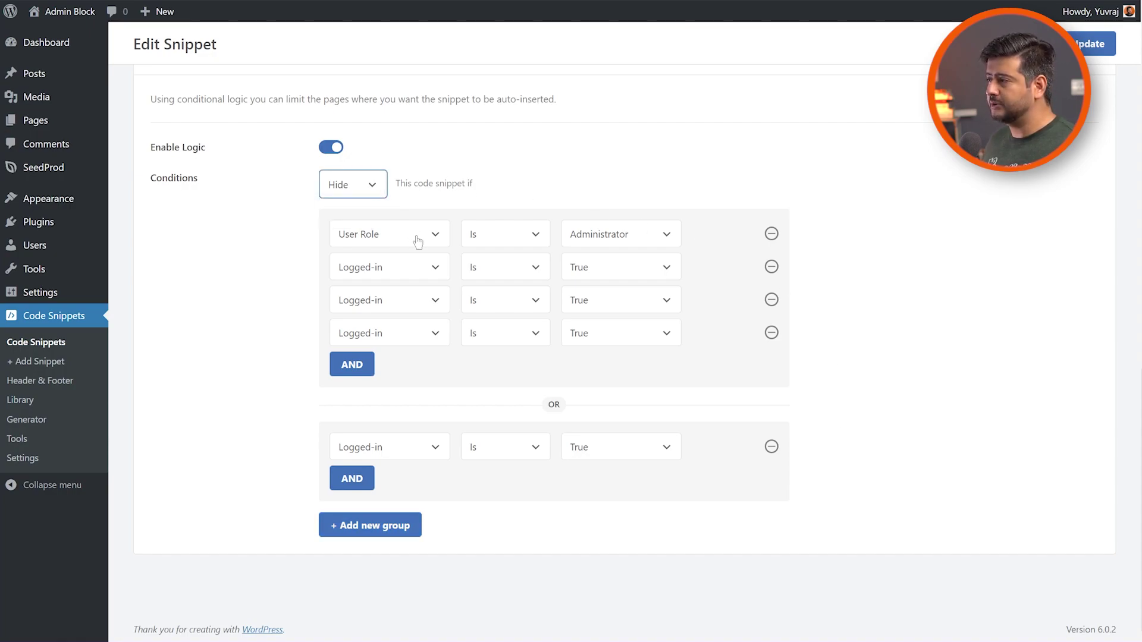
click(436, 237)
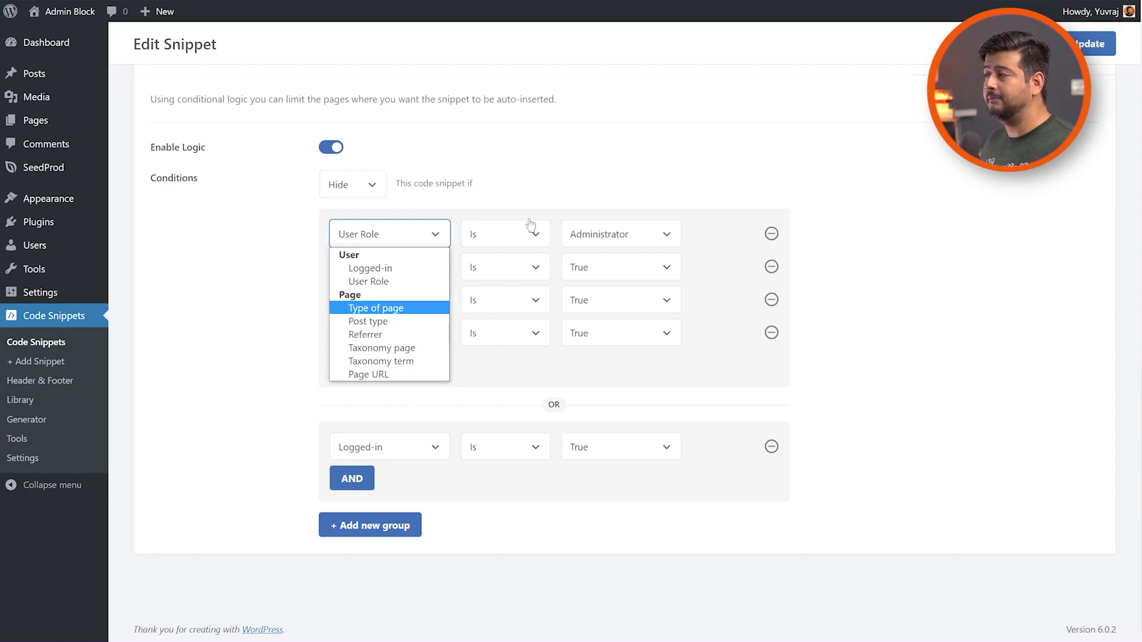
click(572, 192)
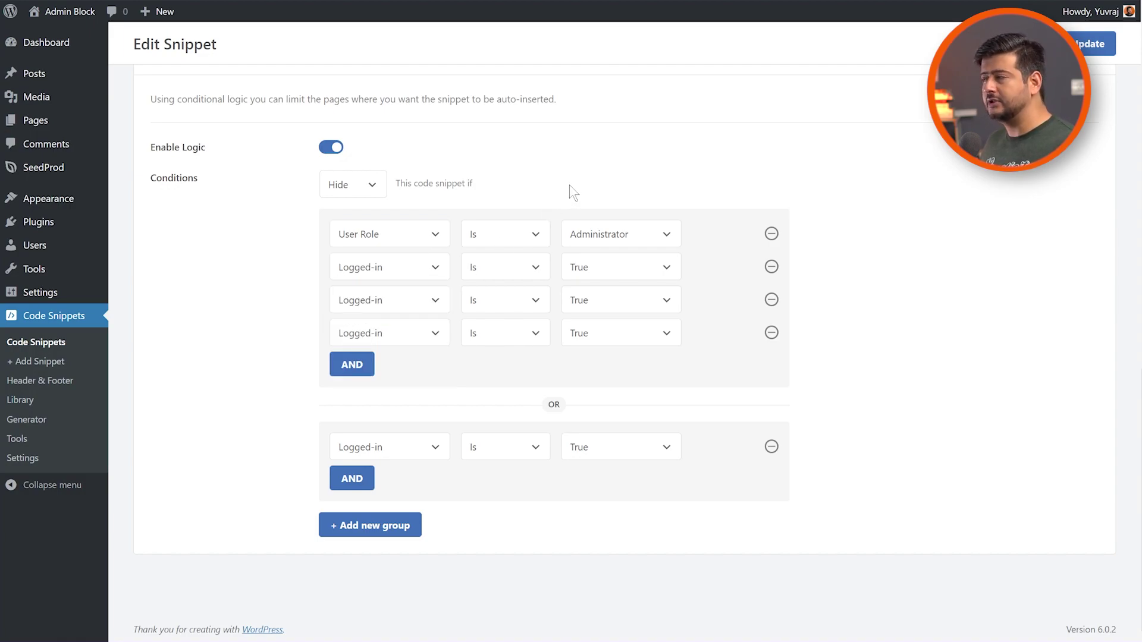
Step: Remove the three extra Logged-in conditions and the second condition group, keeping only the User Role Is Administrator rule
click(771, 267)
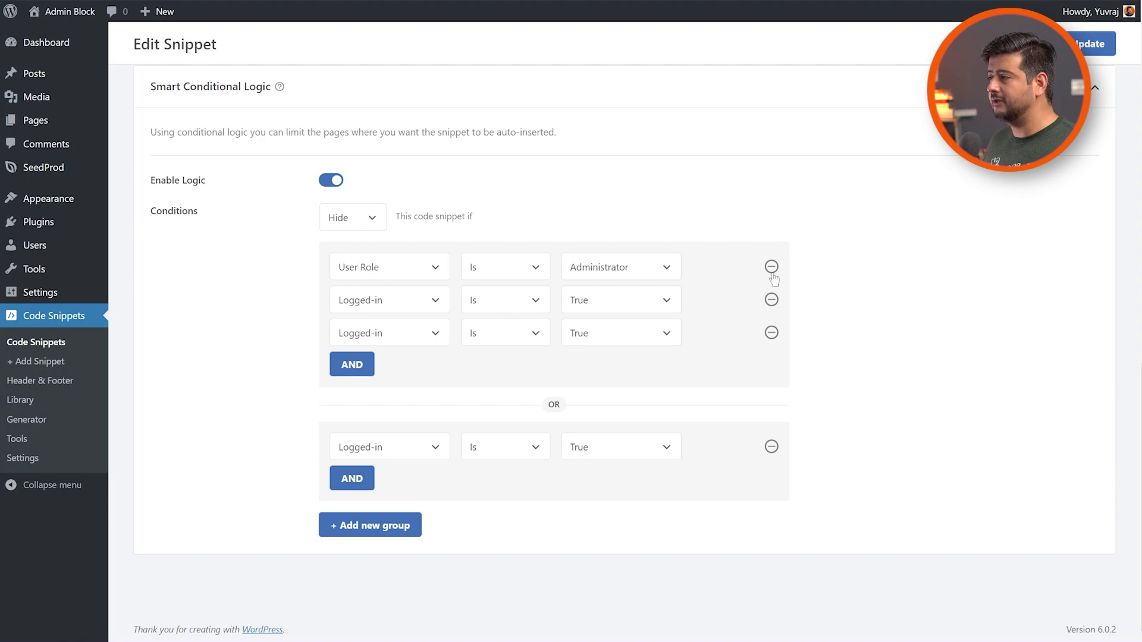
click(771, 334)
click(771, 334)
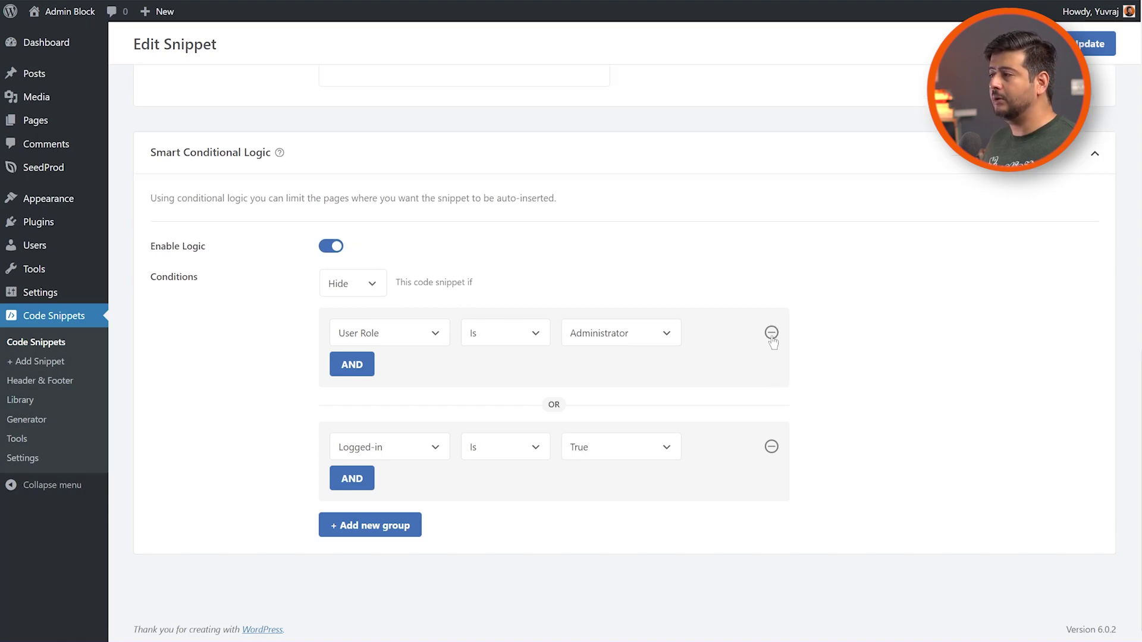
click(771, 447)
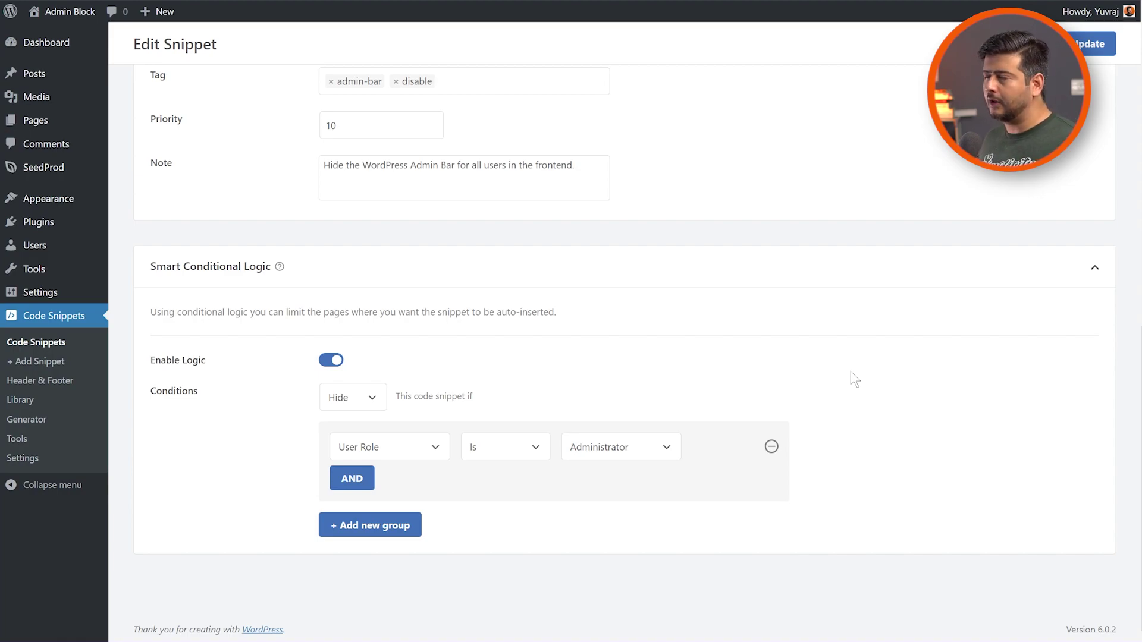
Step: Update the "Disable The WP Admin Bar" snippet to save its conditional logic
click(1094, 44)
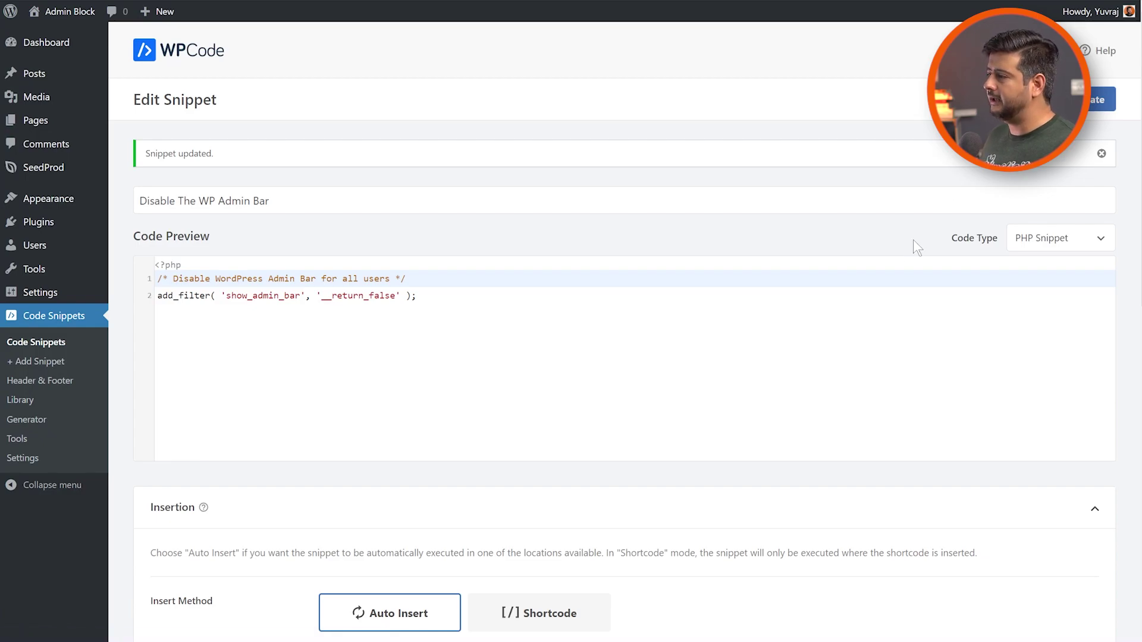
scroll(854, 326, down, 10)
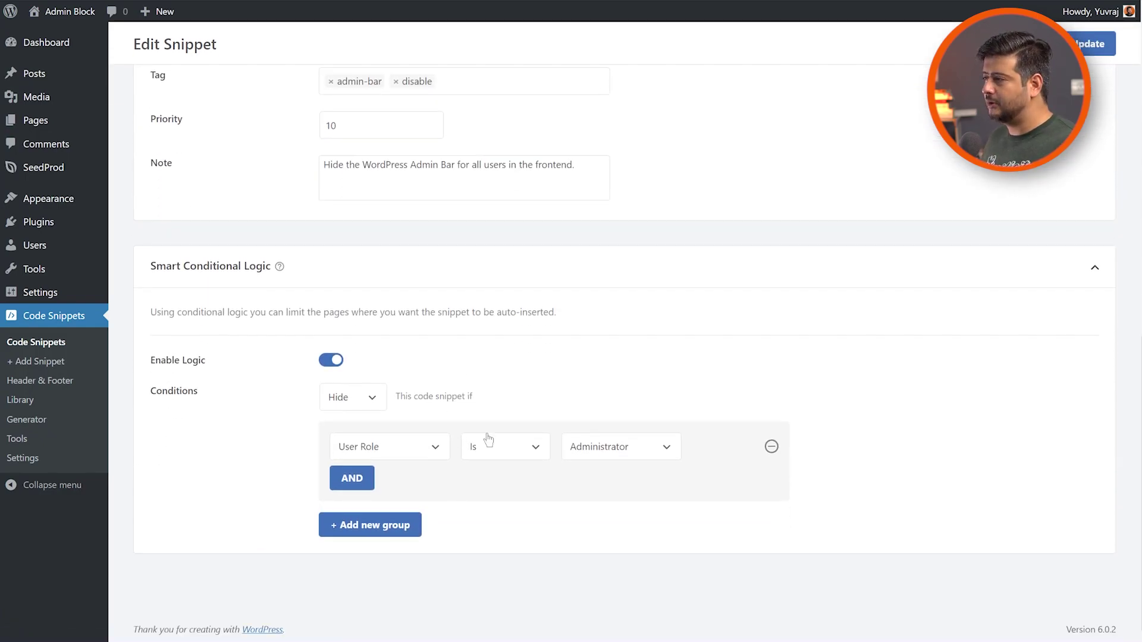
Step: Reload the site's home page and check the admin bar in both accounts' browser windows, and return to the snippet editor
mouse_move(259, 631)
click(202, 610)
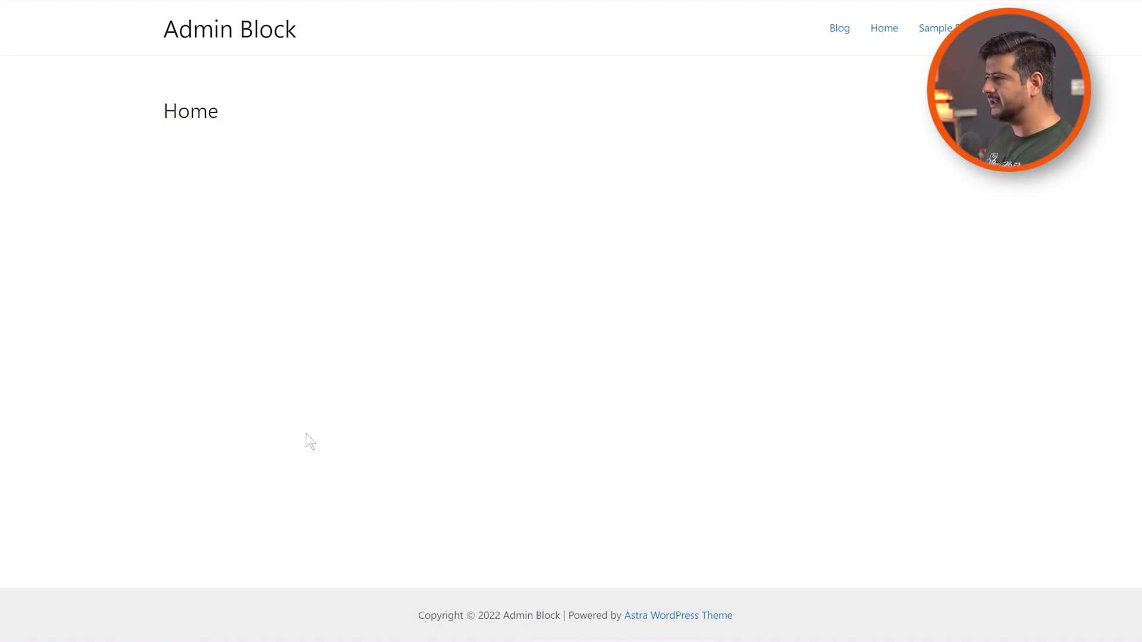
key(F5)
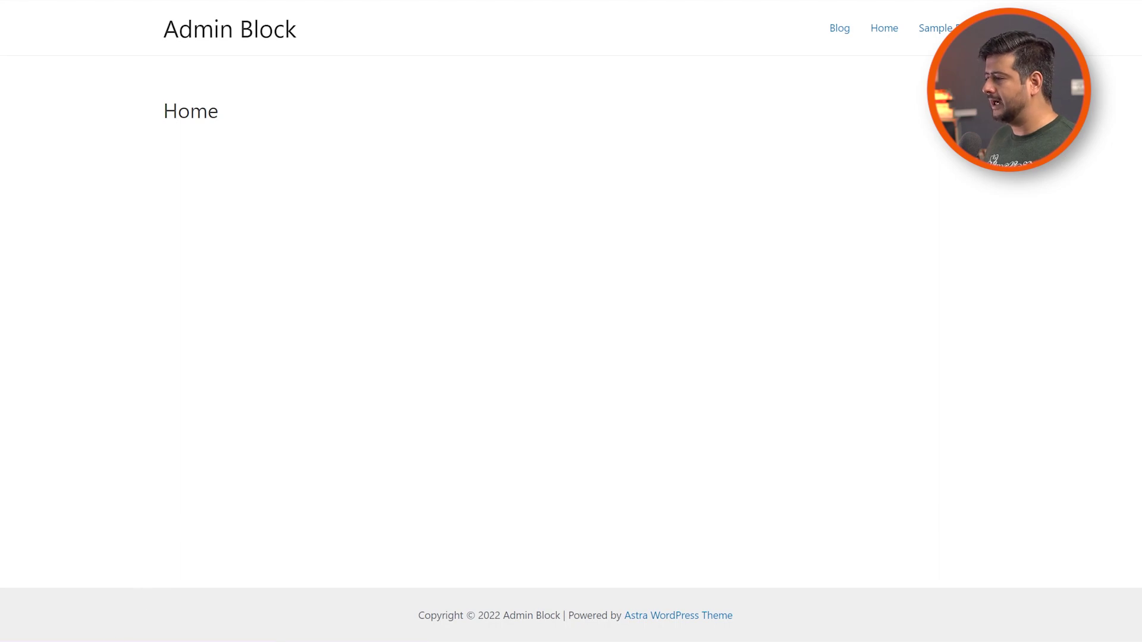
mouse_move(122, 629)
click(67, 599)
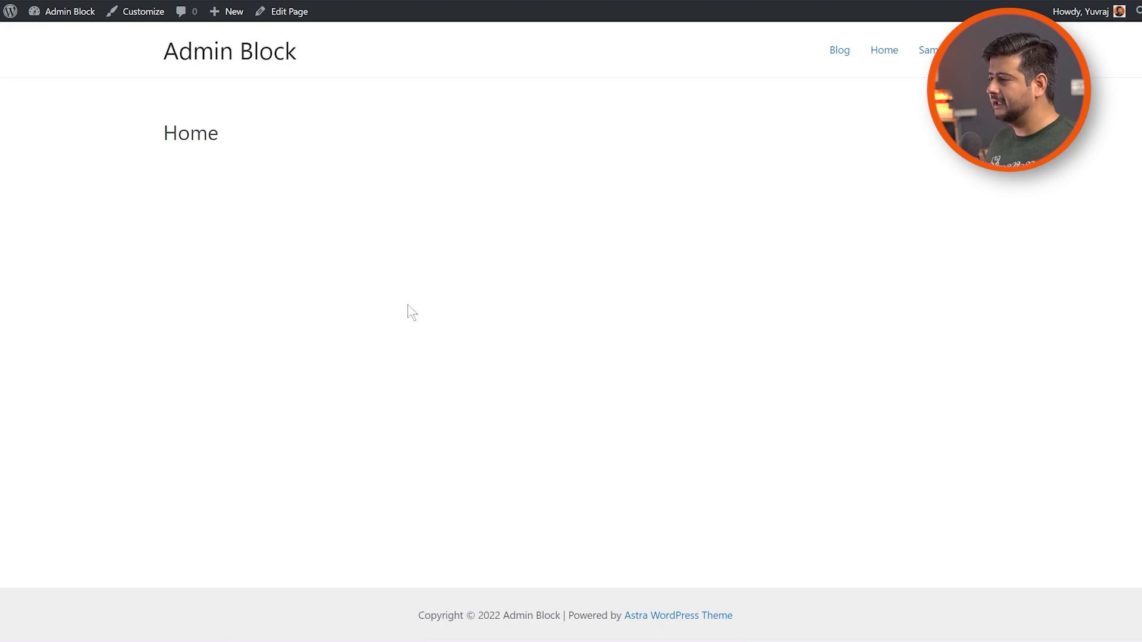
click(205, 570)
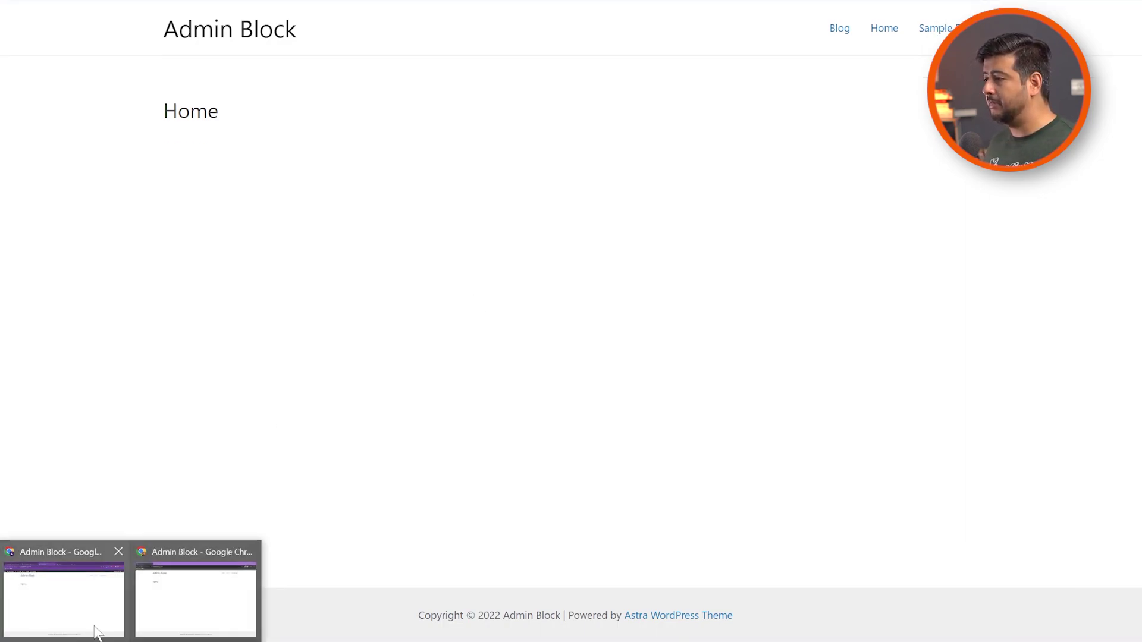
click(63, 589)
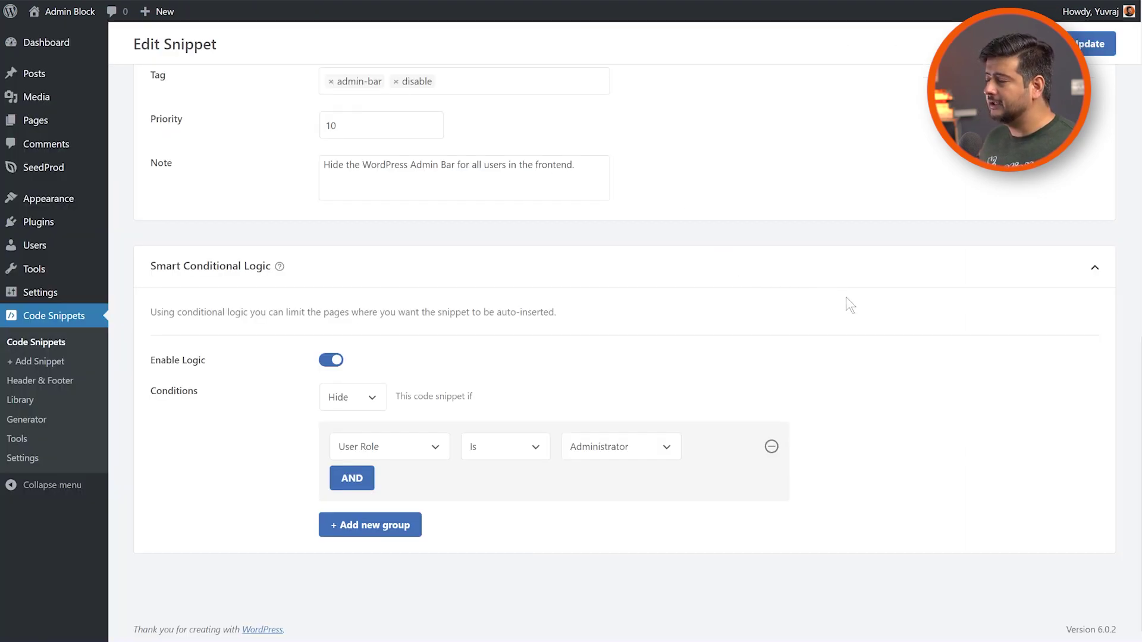
scroll(845, 298, up, 15)
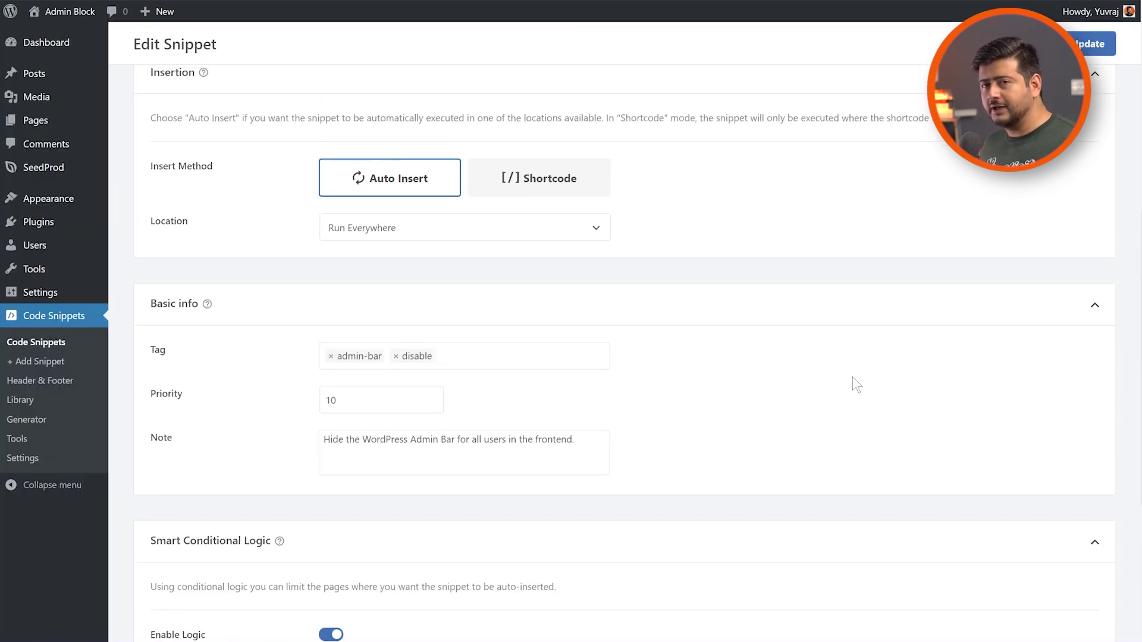
scroll(754, 232, up, 1)
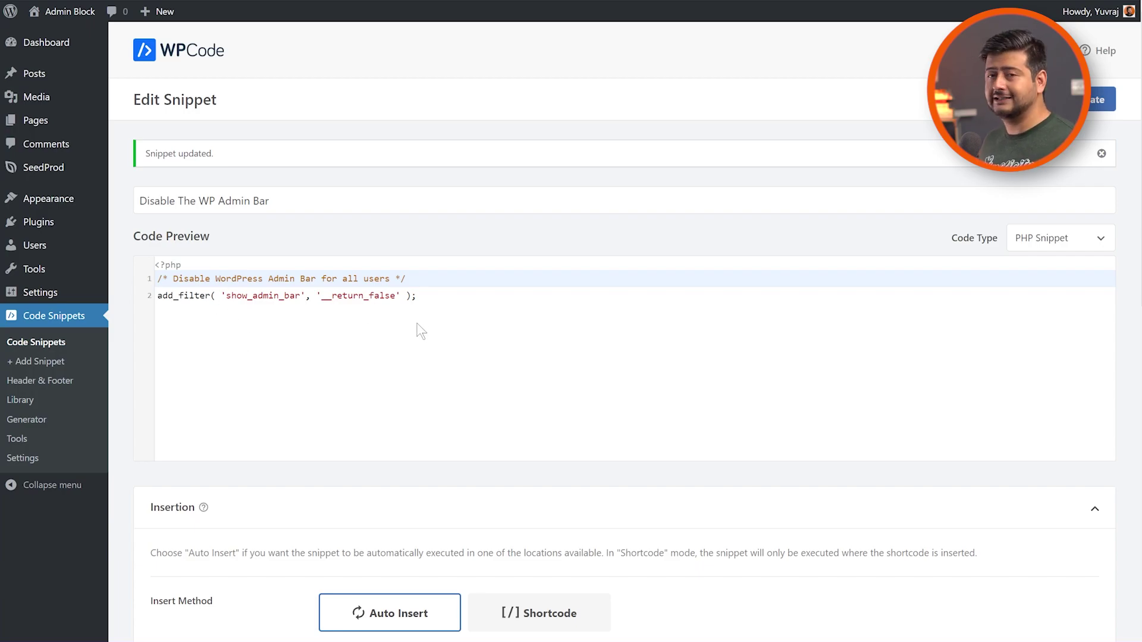
scroll(678, 464, down, 5)
scroll(671, 500, down, 5)
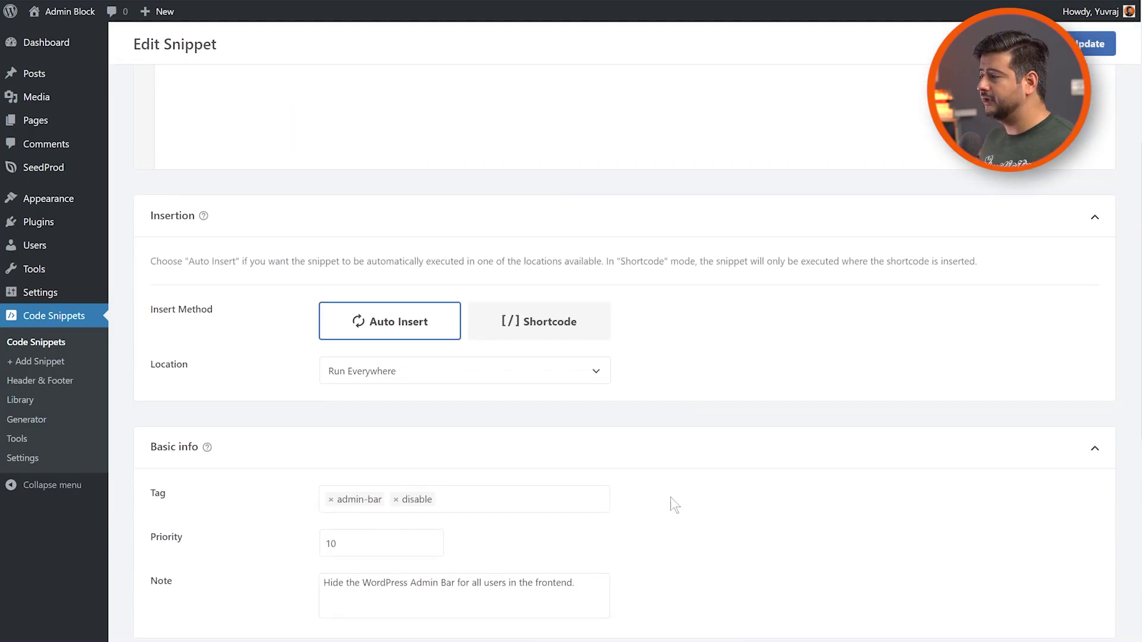